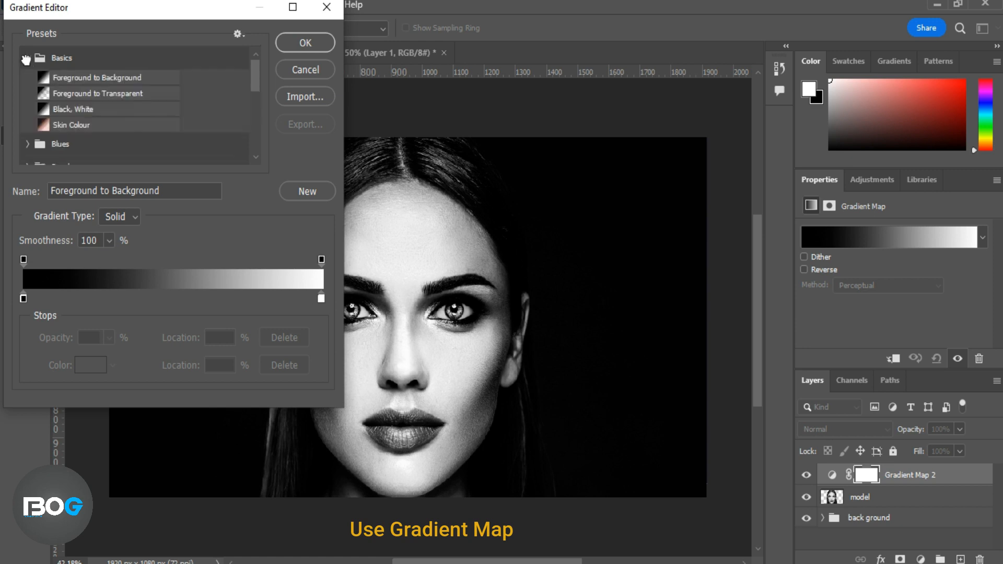
Apply the Skin Colour gradient preset, keeping its stop colours 201b1b at 0% and a17261 at 40%
{"action": "left_click", "coordinate": [44, 126]}
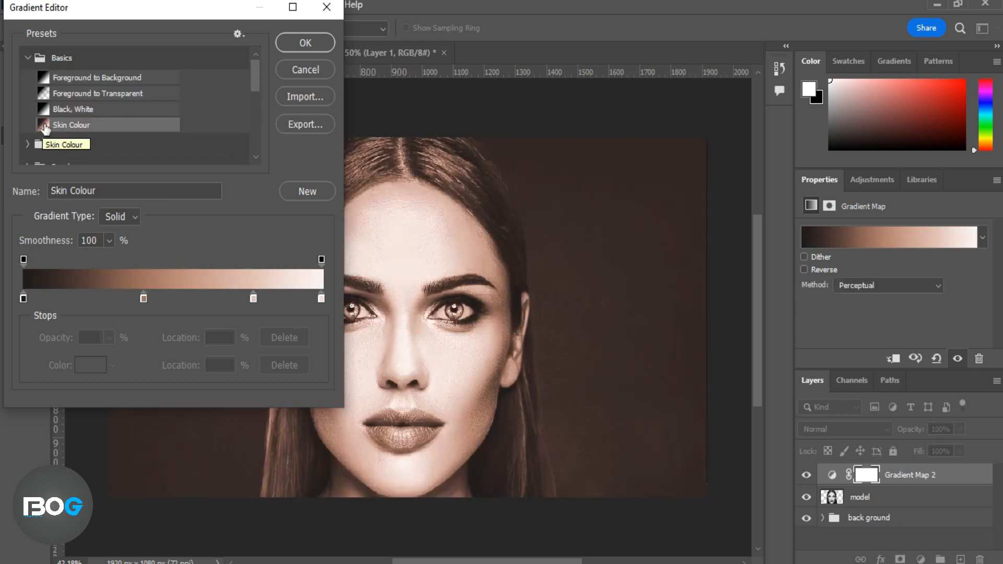
{"action": "left_click", "coordinate": [24, 299]}
{"action": "left_click", "coordinate": [90, 365]}
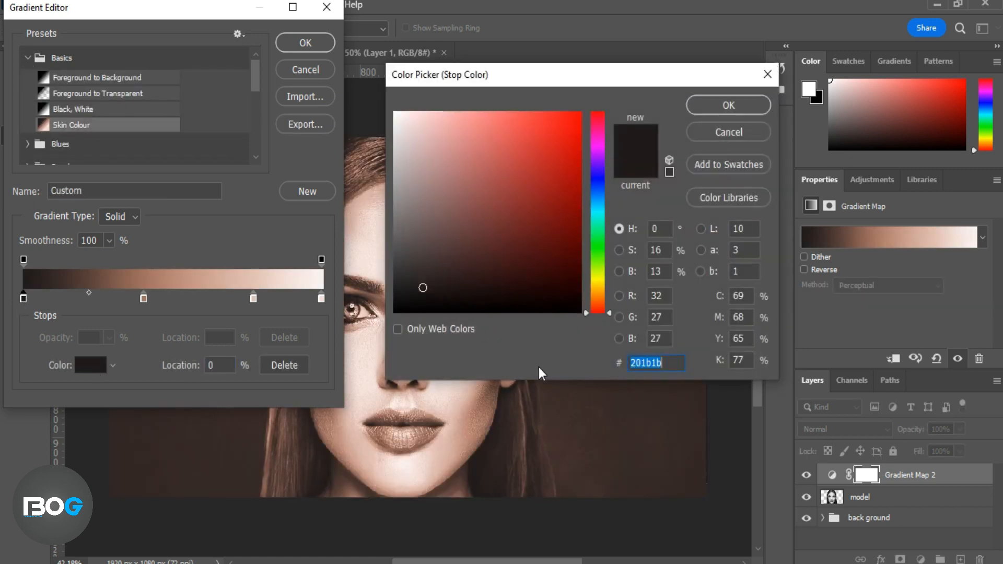
{"action": "left_click", "coordinate": [700, 107]}
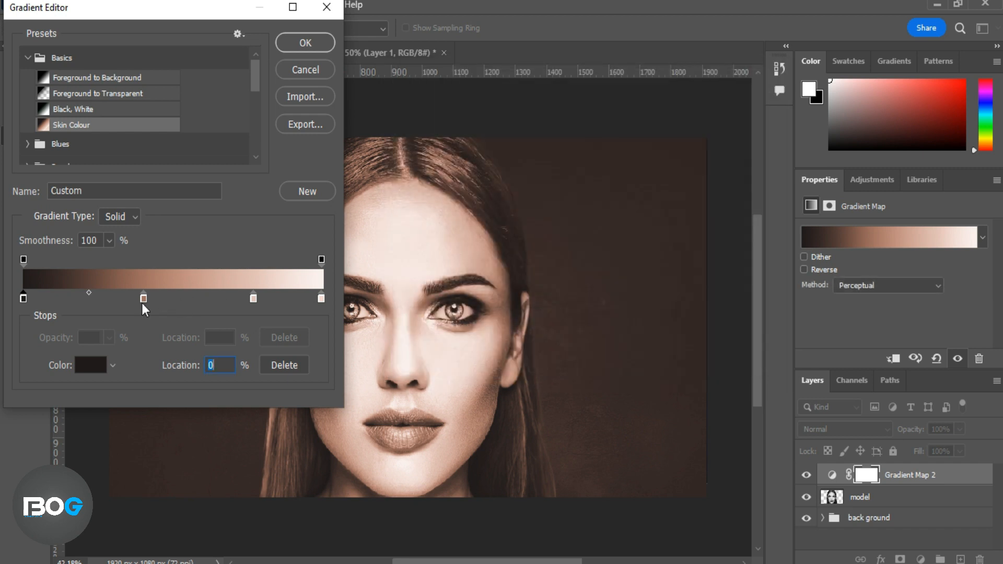
{"action": "left_click", "coordinate": [143, 300]}
{"action": "left_click", "coordinate": [91, 366]}
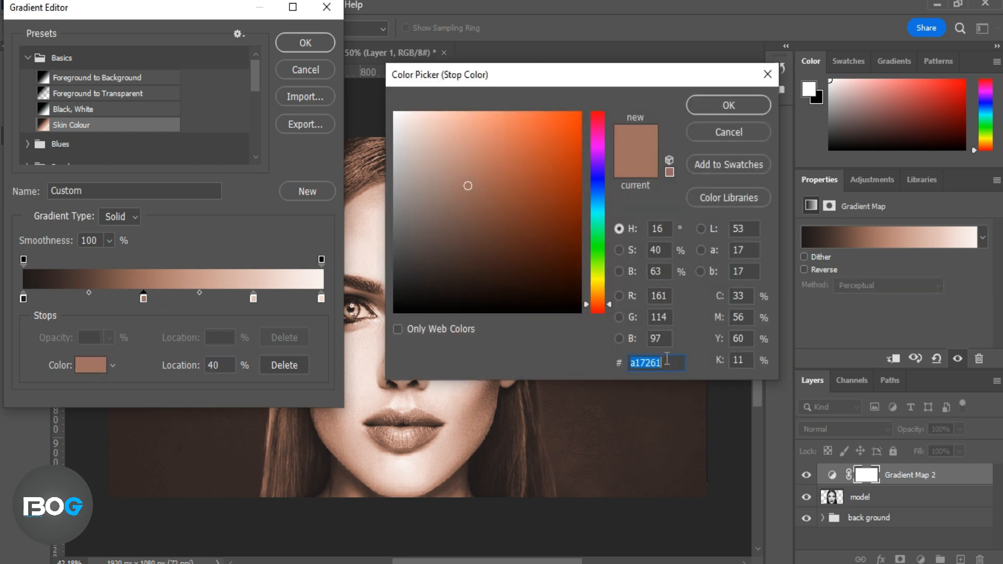
{"action": "left_click", "coordinate": [708, 108]}
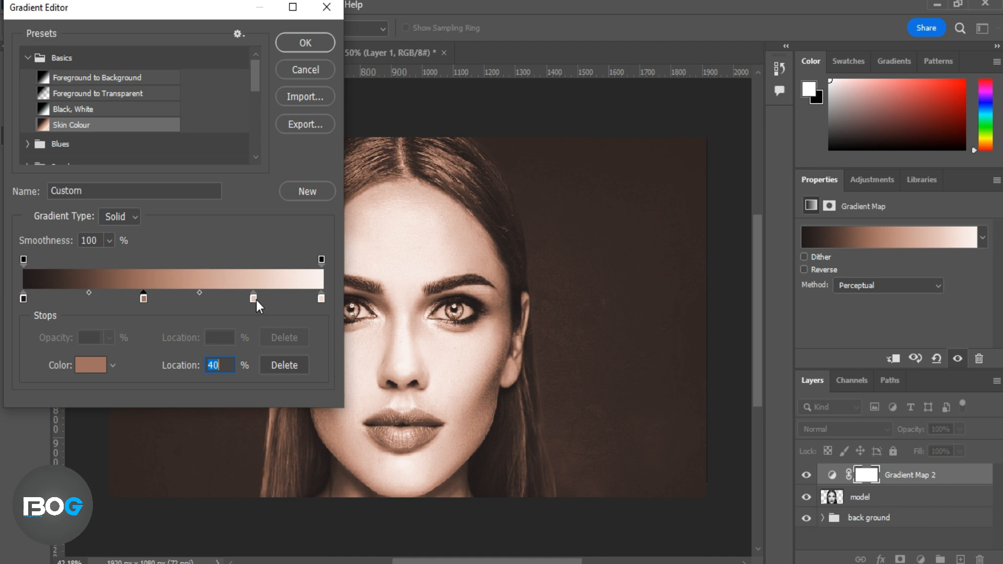
Keep the lighter gradient stops as e2c2b7 at 77% and faf1ee at 100%, and accept the gradient
{"action": "left_click", "coordinate": [254, 299]}
{"action": "left_click", "coordinate": [92, 366]}
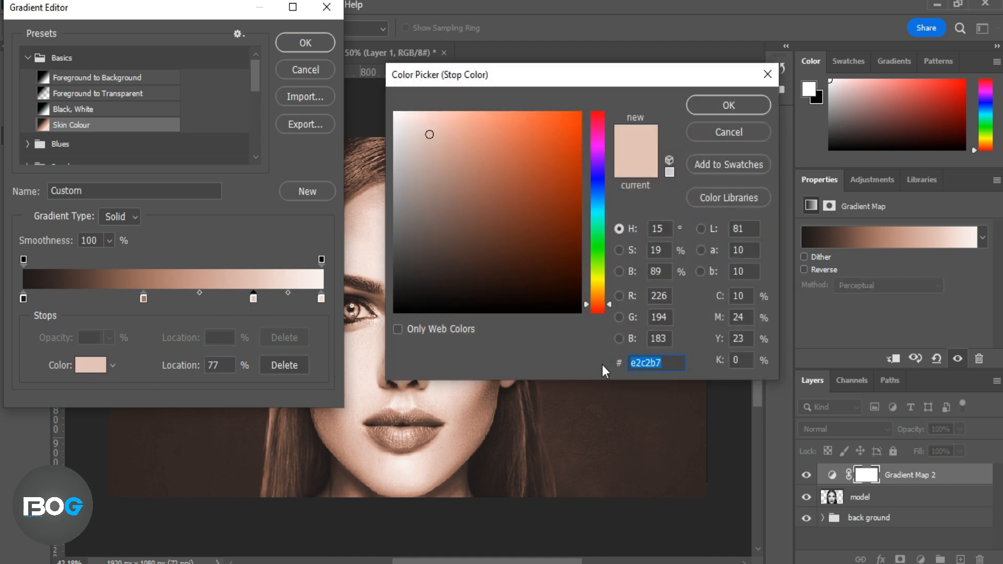
{"action": "left_click", "coordinate": [703, 107]}
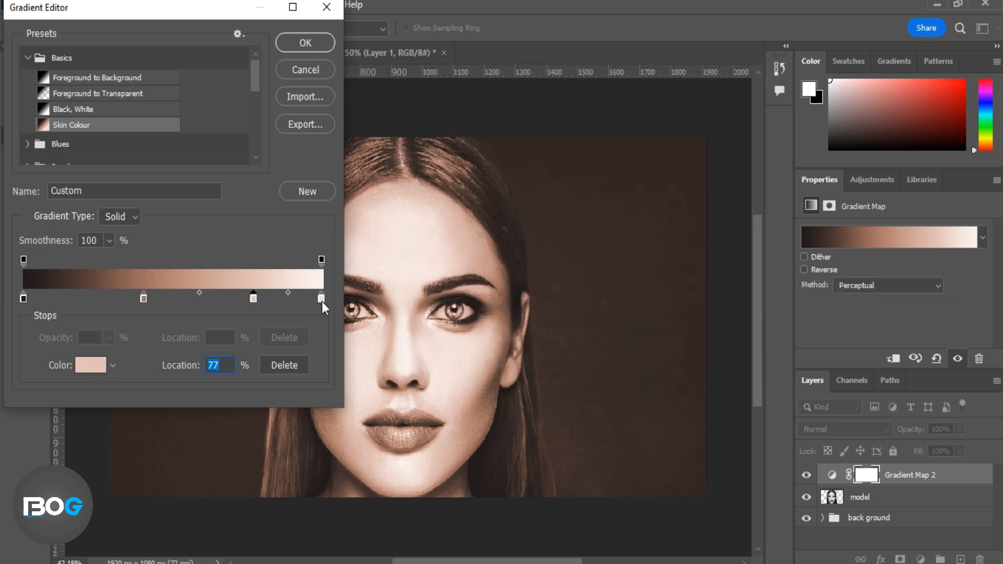
{"action": "left_click", "coordinate": [322, 300]}
{"action": "left_click", "coordinate": [91, 366]}
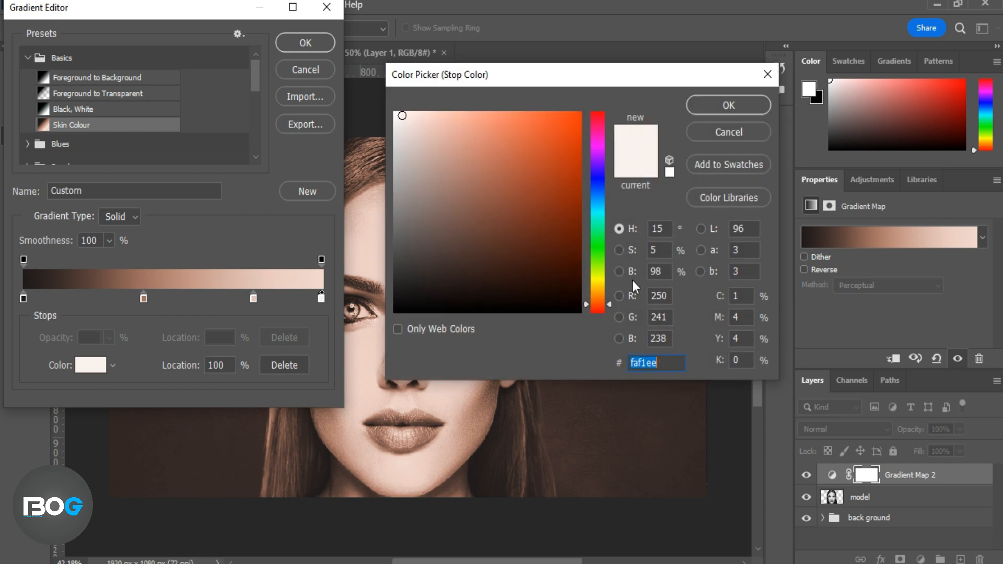
{"action": "left_click", "coordinate": [706, 109]}
{"action": "left_click", "coordinate": [283, 42]}
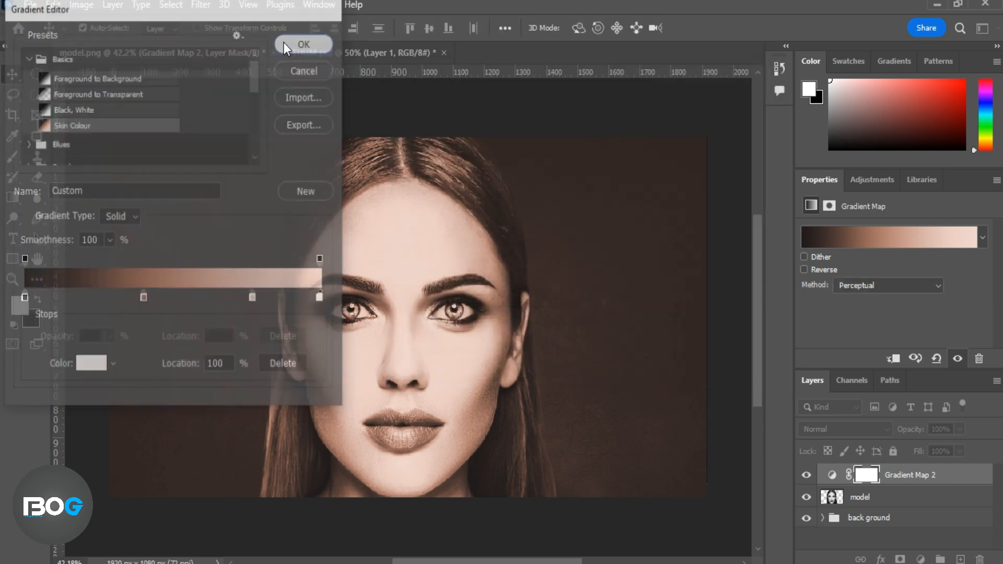
Put away the gradient map's properties and invert the Gradient Map 2 mask to black
{"action": "left_click", "coordinate": [996, 180]}
{"action": "left_click", "coordinate": [975, 255]}
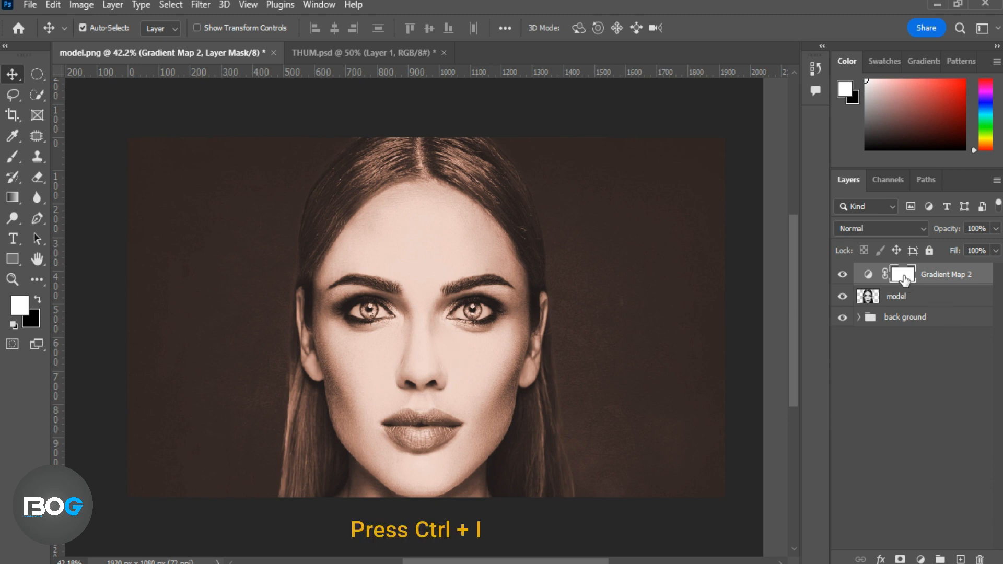
{"action": "key", "text": "ctrl+i"}
Paint white over the forehead on the Gradient Map 2 mask with a soft 250 px brush
{"action": "left_click", "coordinate": [12, 156]}
{"action": "key", "text": "bracketleft"}
{"action": "key", "text": "bracketright"}
{"action": "key", "text": "bracketright"}
{"action": "key", "text": "bracketright"}
{"action": "mouse_move", "coordinate": [405, 219]}
{"action": "left_mouse_down"}
{"action": "mouse_move", "coordinate": [446, 200]}
{"action": "mouse_move", "coordinate": [458, 231]}
{"action": "left_mouse_up"}
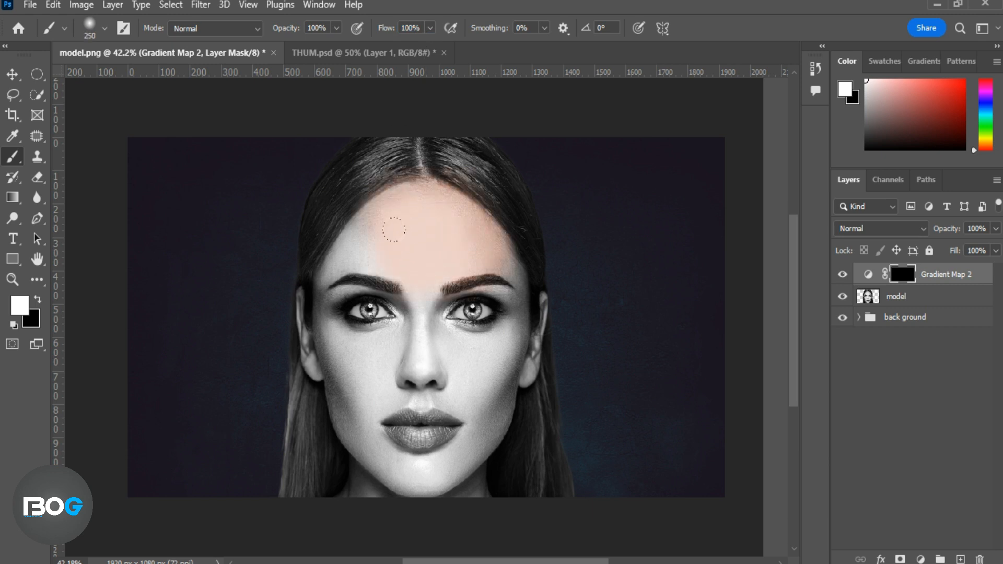
{"action": "left_click_drag", "start_coordinate": [354, 231], "coordinate": [327, 246]}
Paint the skin tone over the cheeks, nose and chin on the mask, reducing the brush to 90 px
{"action": "key", "text": "bracketleft"}
{"action": "key", "text": "bracketleft"}
{"action": "mouse_move", "coordinate": [499, 245]}
{"action": "left_mouse_down"}
{"action": "mouse_move", "coordinate": [471, 335]}
{"action": "mouse_move", "coordinate": [476, 363]}
{"action": "mouse_move", "coordinate": [436, 318]}
{"action": "mouse_move", "coordinate": [407, 342]}
{"action": "mouse_move", "coordinate": [425, 374]}
{"action": "mouse_move", "coordinate": [448, 363]}
{"action": "mouse_move", "coordinate": [481, 399]}
{"action": "mouse_move", "coordinate": [494, 397]}
{"action": "mouse_move", "coordinate": [445, 476]}
{"action": "mouse_move", "coordinate": [486, 451]}
{"action": "mouse_move", "coordinate": [463, 493]}
{"action": "mouse_move", "coordinate": [469, 503]}
{"action": "mouse_move", "coordinate": [382, 468]}
{"action": "mouse_move", "coordinate": [354, 472]}
{"action": "mouse_move", "coordinate": [356, 425]}
{"action": "mouse_move", "coordinate": [384, 457]}
{"action": "left_mouse_up"}
{"action": "key", "text": "bracketleft"}
{"action": "mouse_move", "coordinate": [423, 391]}
{"action": "left_mouse_down"}
{"action": "mouse_move", "coordinate": [390, 400]}
{"action": "mouse_move", "coordinate": [464, 411]}
{"action": "mouse_move", "coordinate": [383, 412]}
{"action": "mouse_move", "coordinate": [388, 320]}
{"action": "mouse_move", "coordinate": [405, 308]}
{"action": "mouse_move", "coordinate": [375, 334]}
{"action": "mouse_move", "coordinate": [350, 334]}
{"action": "mouse_move", "coordinate": [313, 313]}
{"action": "mouse_move", "coordinate": [312, 345]}
{"action": "mouse_move", "coordinate": [307, 309]}
{"action": "mouse_move", "coordinate": [319, 388]}
{"action": "mouse_move", "coordinate": [362, 374]}
{"action": "mouse_move", "coordinate": [340, 416]}
{"action": "mouse_move", "coordinate": [350, 443]}
{"action": "mouse_move", "coordinate": [386, 466]}
{"action": "mouse_move", "coordinate": [407, 501]}
{"action": "left_mouse_up"}
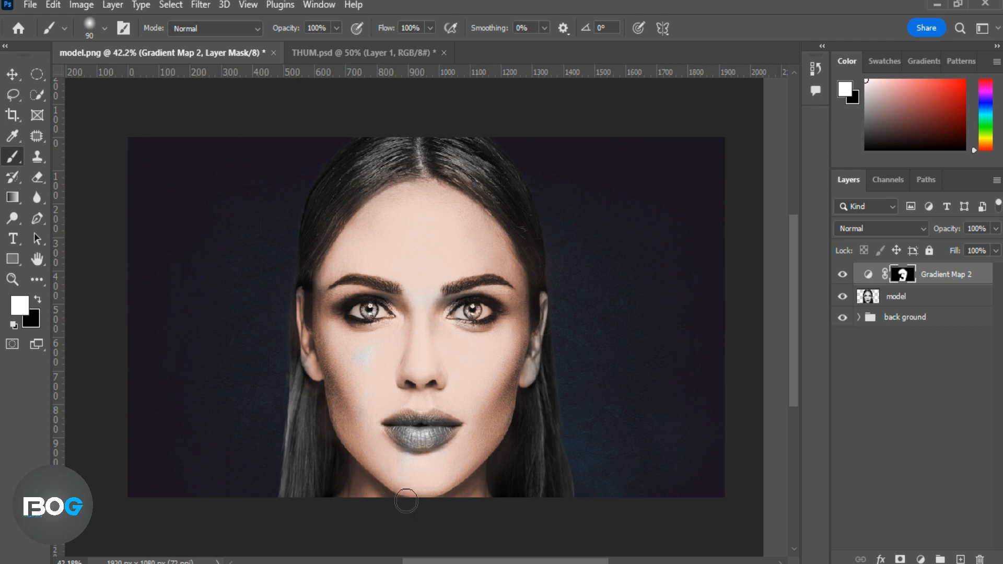
Paint over the remaining grey patches on the cheek and around the mouth on the Gradient Map 2 mask
{"action": "scroll", "coordinate": [404, 499], "scroll_direction": "down", "scroll_amount": 2}
{"action": "scroll", "coordinate": [403, 497], "scroll_direction": "up", "scroll_amount": 3}
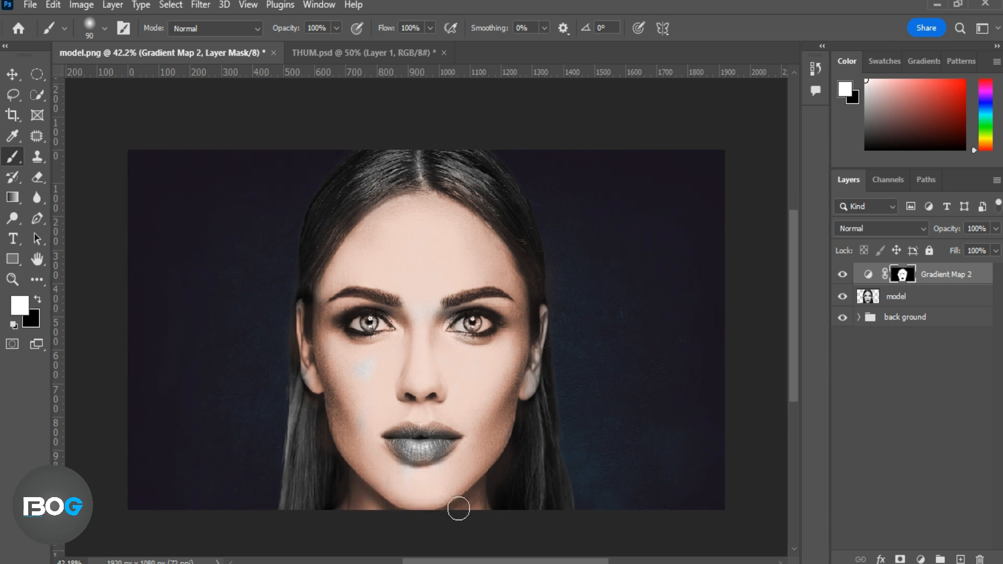
{"action": "scroll", "coordinate": [472, 497], "scroll_direction": "down", "scroll_amount": 2}
{"action": "scroll", "coordinate": [470, 496], "scroll_direction": "up", "scroll_amount": 2}
{"action": "left_click_drag", "start_coordinate": [365, 361], "coordinate": [373, 405]}
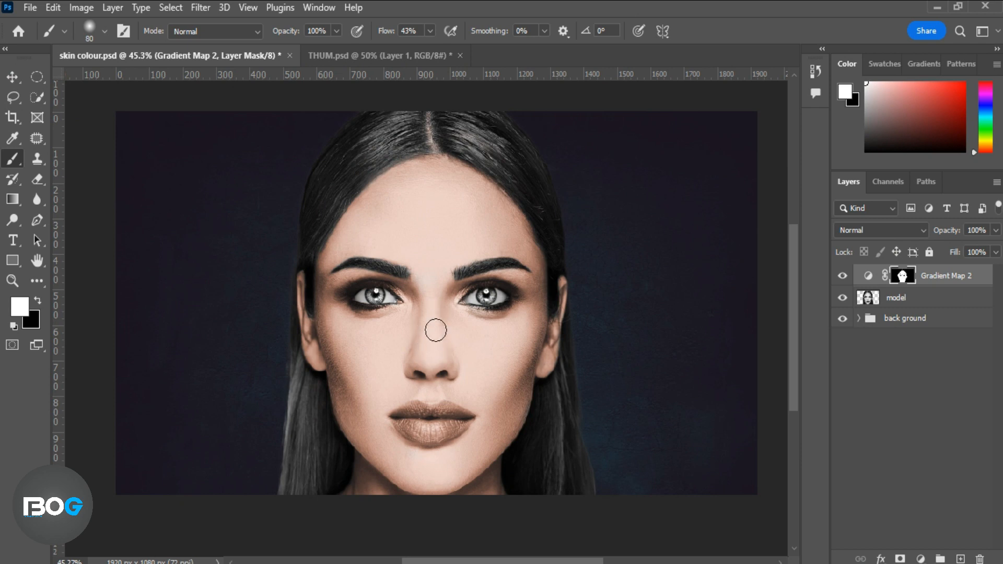
Set the blend mode of Gradient Map 2 to Color in its blending options
{"action": "scroll", "coordinate": [437, 318], "scroll_direction": "up", "scroll_amount": 1}
{"action": "double_click", "coordinate": [987, 281]}
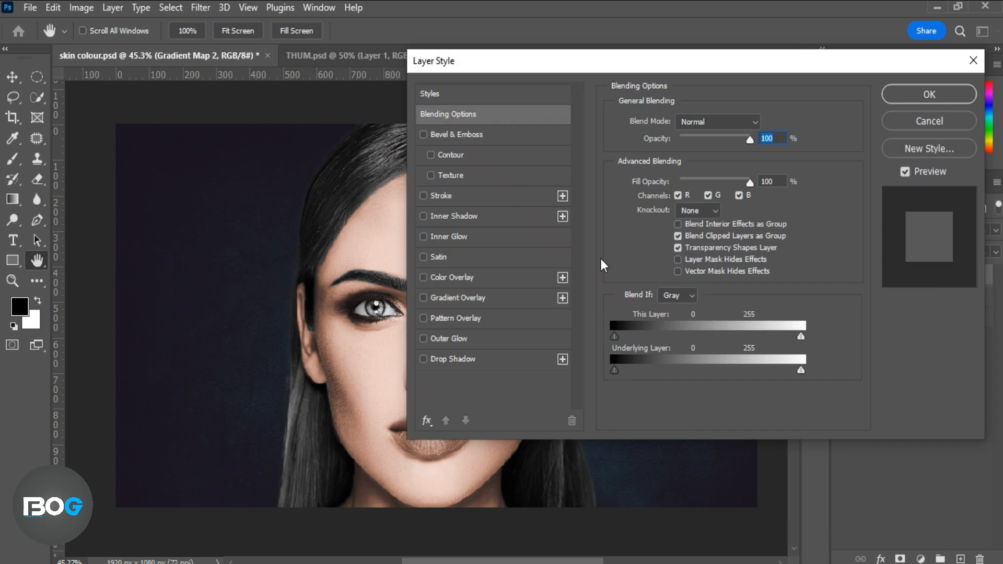
{"action": "left_click_drag", "start_coordinate": [597, 64], "coordinate": [694, 37]}
{"action": "left_click", "coordinate": [855, 97]}
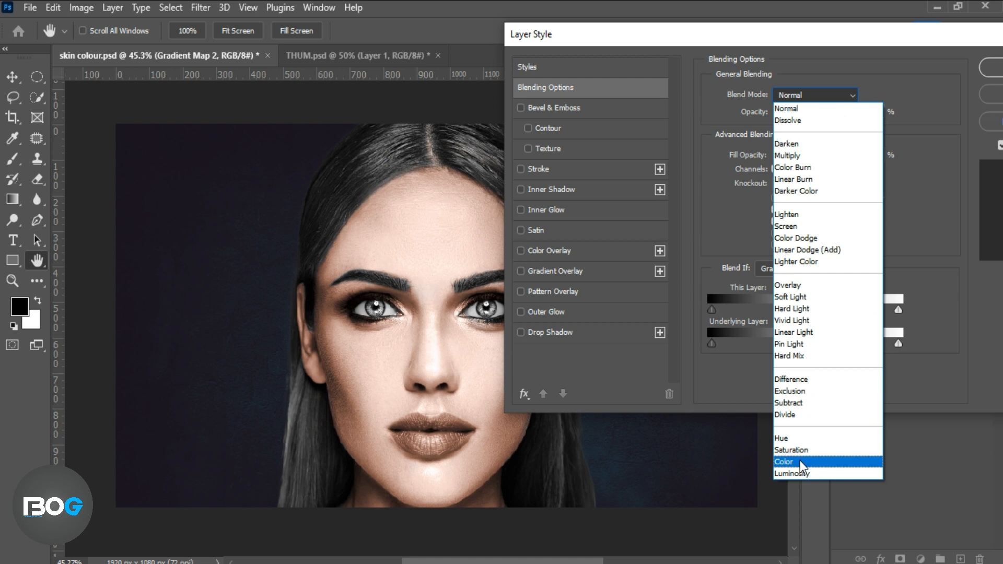
{"action": "left_click", "coordinate": [800, 461]}
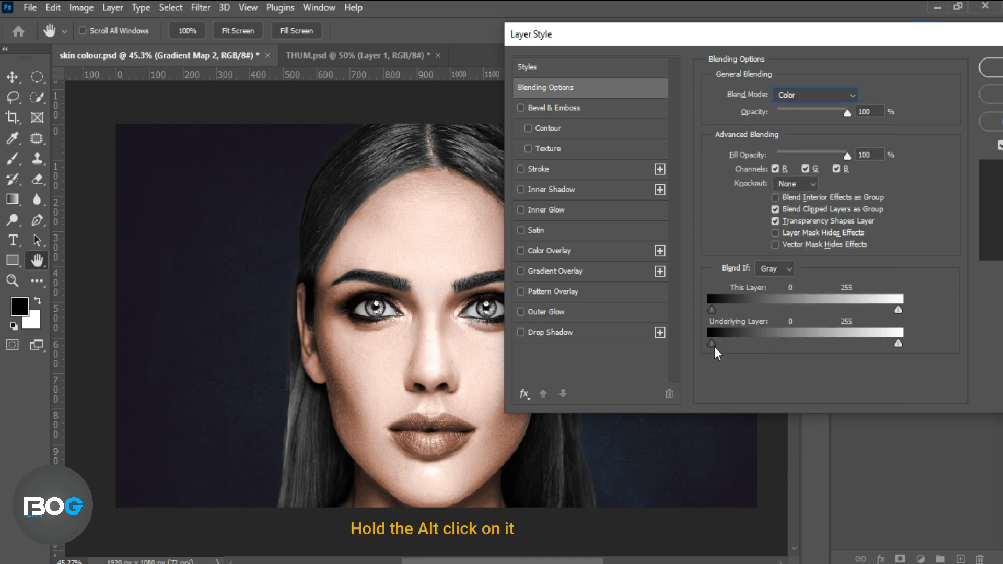
Split the Underlying Layer Blend If sliders to 0/31 for shadows and 238/255 for highlights, and accept the layer style
{"action": "left_click_drag", "start_coordinate": [716, 347], "coordinate": [747, 348], "text": "alt"}
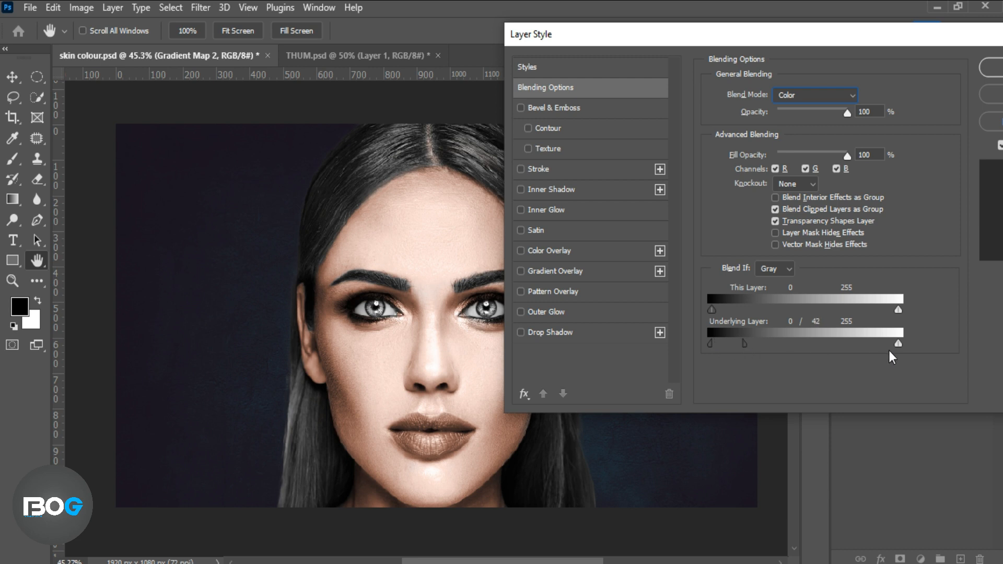
{"action": "left_click_drag", "start_coordinate": [898, 348], "coordinate": [870, 347], "text": "alt"}
{"action": "left_click_drag", "start_coordinate": [747, 347], "coordinate": [740, 346]}
{"action": "left_click_drag", "start_coordinate": [865, 43], "coordinate": [597, 46]}
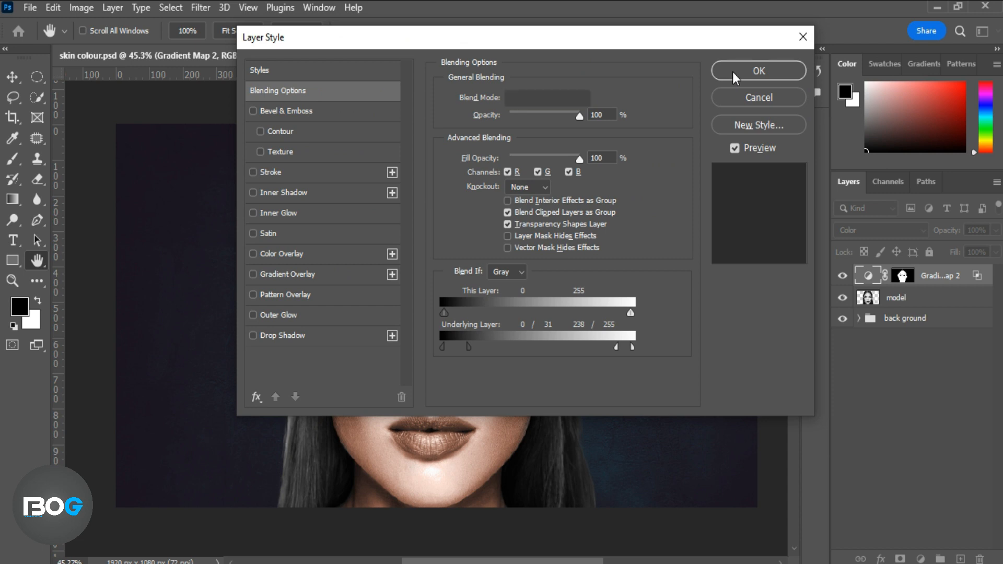
{"action": "left_click", "coordinate": [733, 71]}
Lower the opacity of Gradient Map 2 to 88%
{"action": "key", "text": "b"}
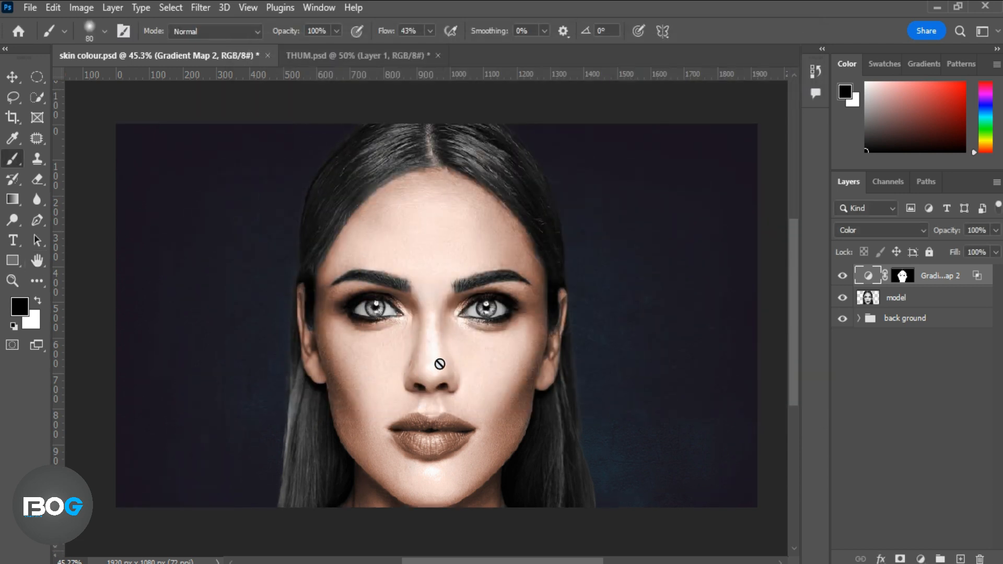
{"action": "key", "text": "v"}
{"action": "left_click_drag", "start_coordinate": [950, 235], "coordinate": [949, 238]}
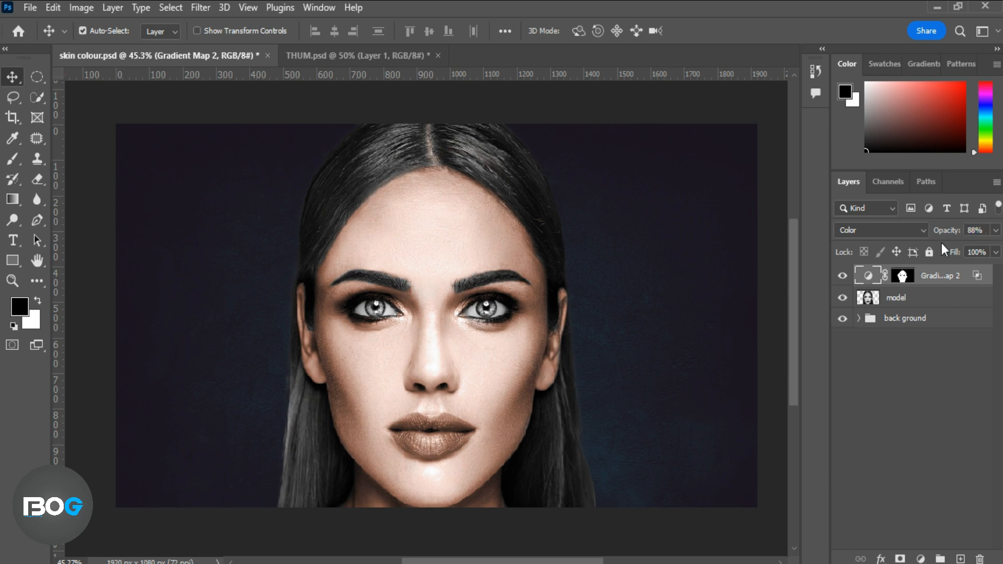
Add a Hue/Saturation adjustment layer above Gradient Map 2 and target the Reds by sampling the forehead skin
{"action": "scroll", "coordinate": [504, 407], "scroll_direction": "up", "scroll_amount": 1}
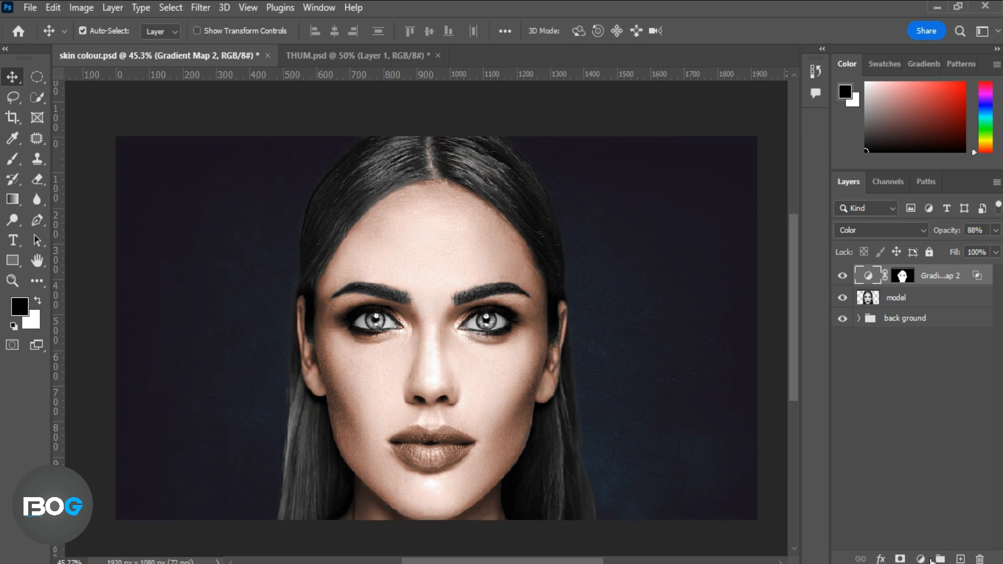
{"action": "left_click", "coordinate": [921, 559]}
{"action": "left_click", "coordinate": [937, 412]}
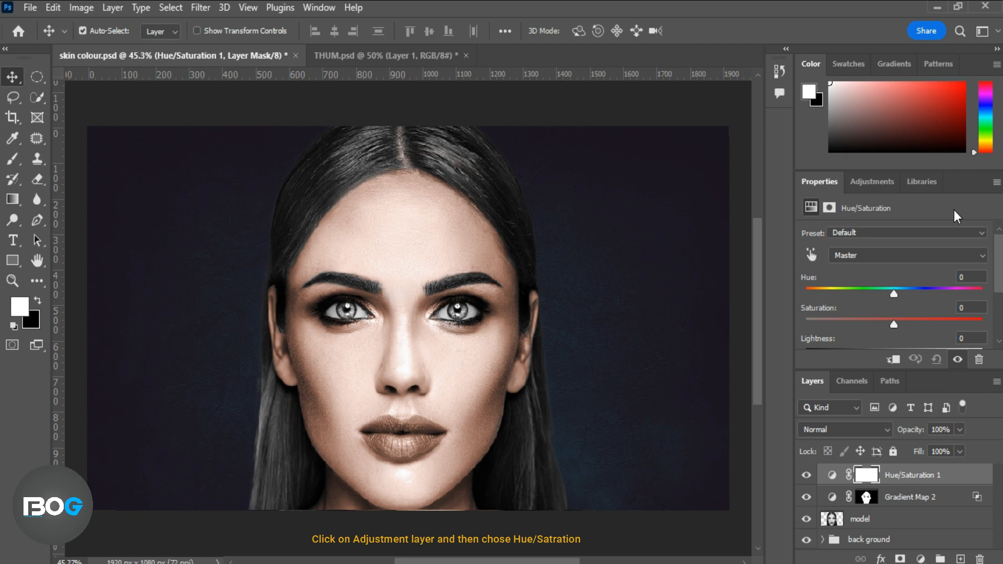
{"action": "scroll", "coordinate": [909, 332], "scroll_direction": "down", "scroll_amount": 3}
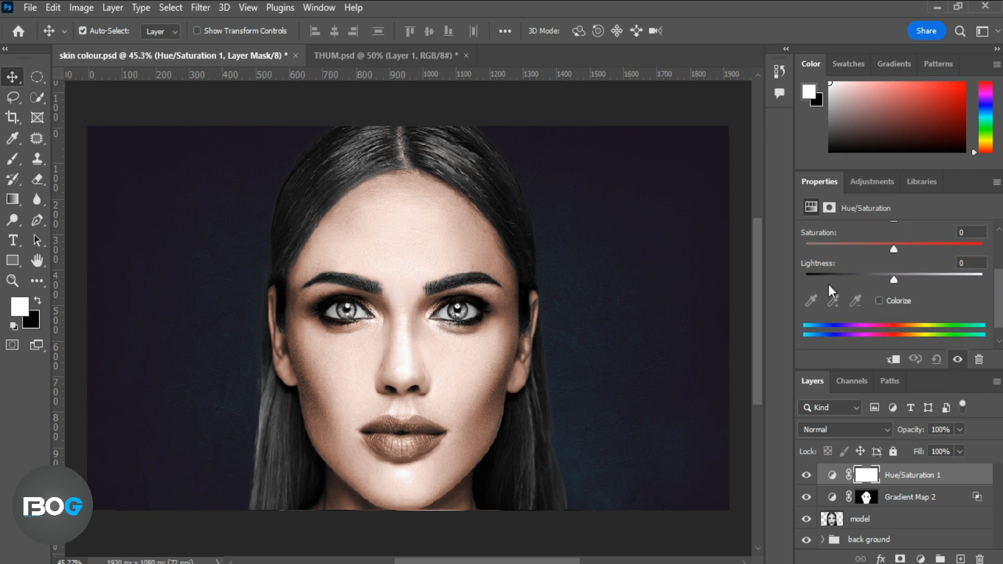
{"action": "scroll", "coordinate": [829, 278], "scroll_direction": "up", "scroll_amount": 3}
{"action": "left_click", "coordinate": [811, 254]}
{"action": "left_click", "coordinate": [410, 250]}
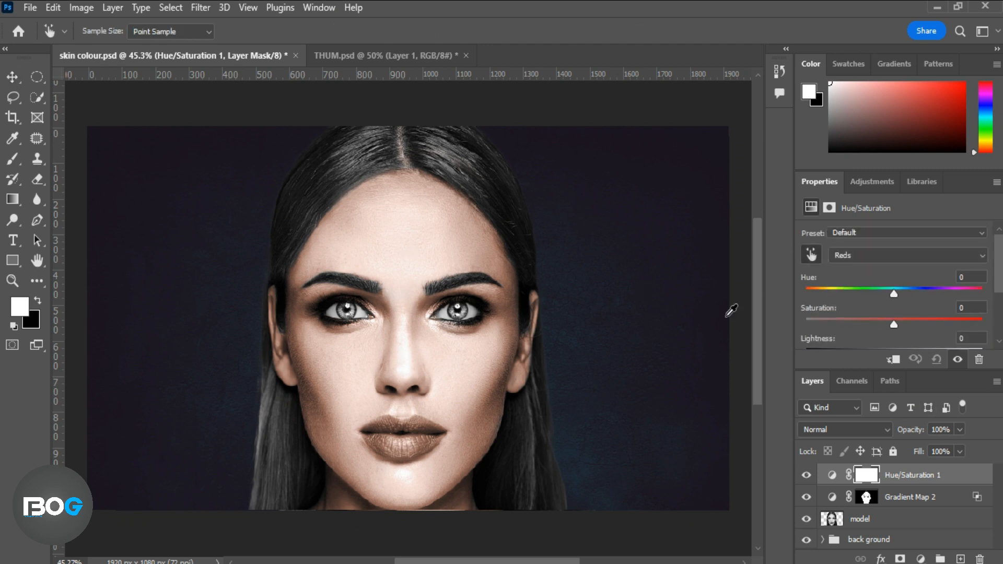
Widen the Reds range to 304°/341° and 23°\55°, and adjust the Hue/Saturation sliders for the skin shading
{"action": "scroll", "coordinate": [876, 315], "scroll_direction": "down", "scroll_amount": 1}
{"action": "left_click_drag", "start_coordinate": [964, 182], "coordinate": [716, 137]}
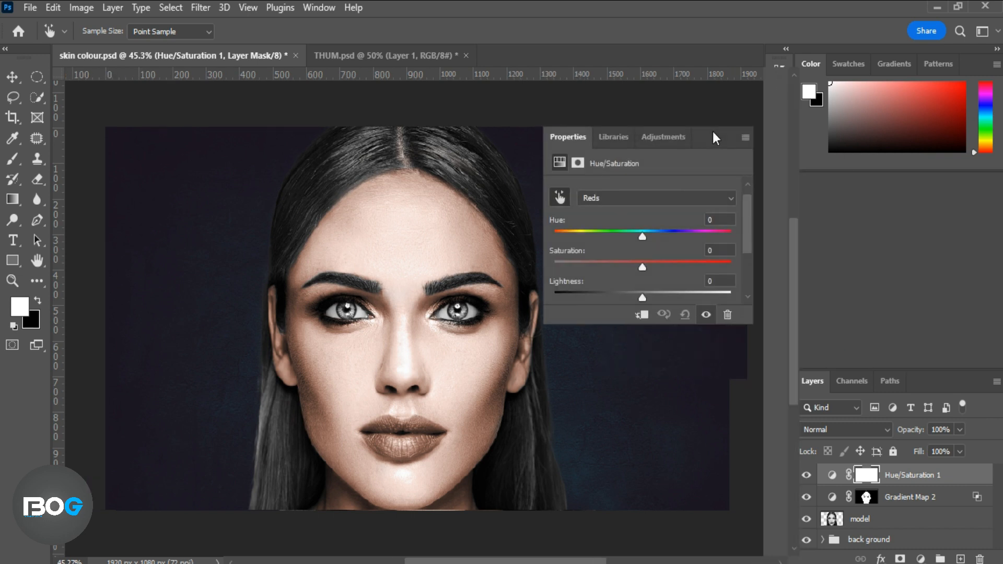
{"action": "left_click_drag", "start_coordinate": [618, 356], "coordinate": [614, 356]}
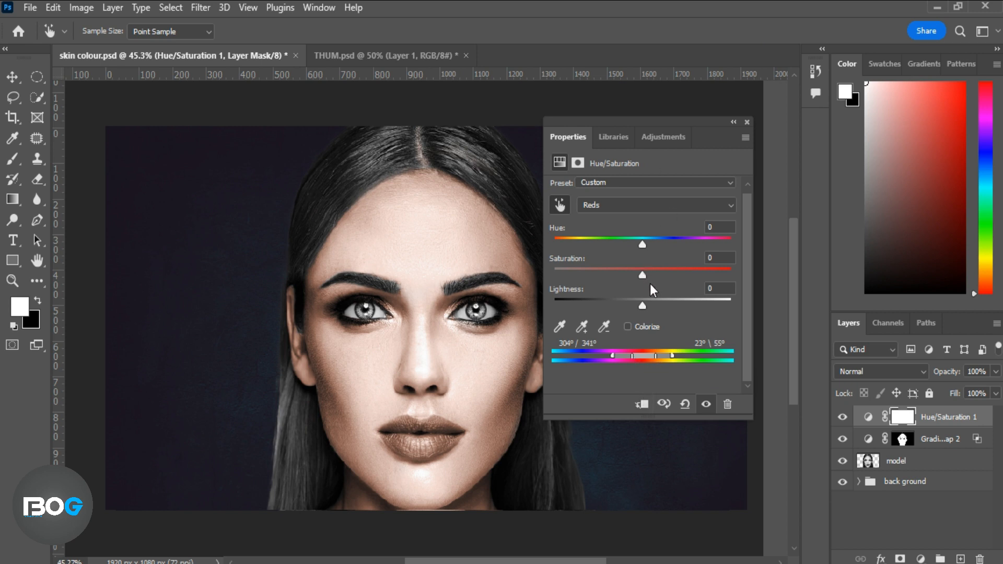
{"action": "left_click_drag", "start_coordinate": [642, 245], "coordinate": [633, 307]}
{"action": "left_click", "coordinate": [747, 121]}
Invert the Hue/Saturation 1 mask to black and set the Brush tool's flow to 7%
{"action": "key", "text": "ctrl+i"}
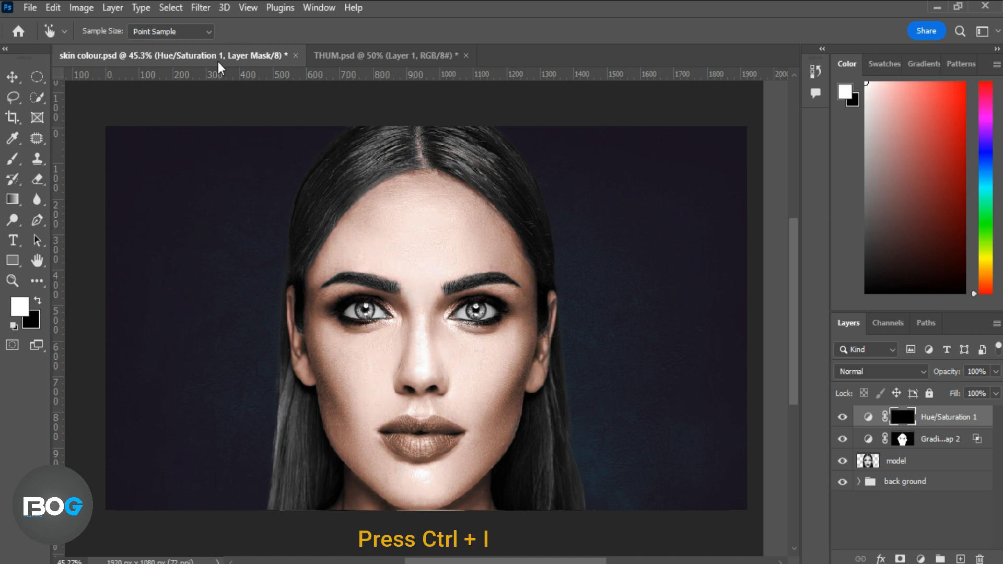
{"action": "left_click", "coordinate": [13, 159]}
{"action": "left_click_drag", "start_coordinate": [383, 36], "coordinate": [358, 46]}
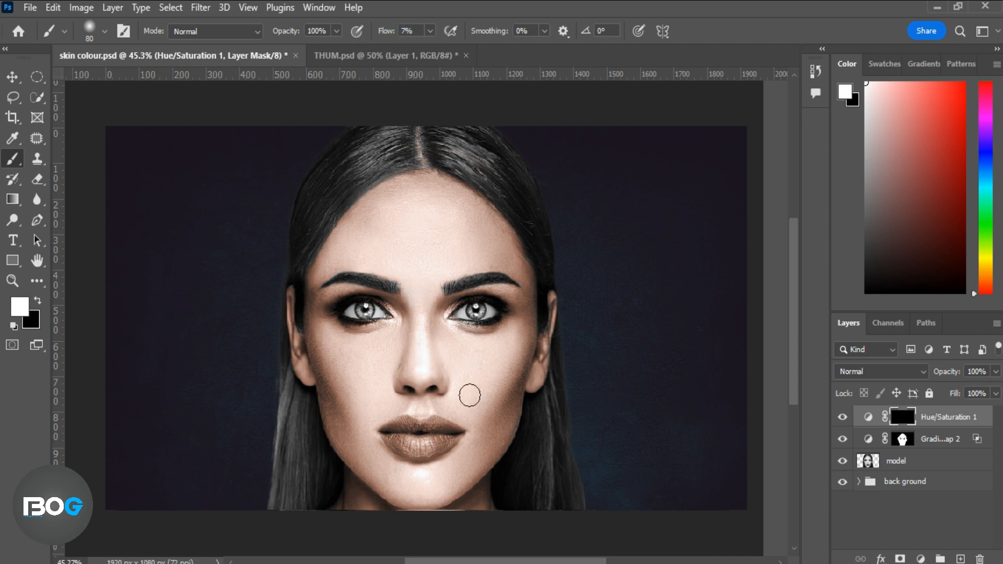
Paint the Hue/Saturation 1 effect softly around the eyes, forehead, cheeks, mouth and ear with a brush reduced to 40 px
{"action": "key", "text": "bracketright"}
{"action": "key", "text": "bracketright"}
{"action": "key", "text": "bracketright"}
{"action": "key", "text": "bracketleft"}
{"action": "key", "text": "bracketleft"}
{"action": "key", "text": "bracketleft"}
{"action": "key", "text": "bracketleft"}
{"action": "key", "text": "bracketleft"}
{"action": "key", "text": "bracketleft"}
{"action": "key", "text": "bracketleft"}
{"action": "key", "text": "bracketleft"}
{"action": "key", "text": "bracketleft"}
{"action": "mouse_move", "coordinate": [507, 329]}
{"action": "left_mouse_down"}
{"action": "mouse_move", "coordinate": [463, 324]}
{"action": "mouse_move", "coordinate": [480, 304]}
{"action": "mouse_move", "coordinate": [511, 307]}
{"action": "left_mouse_up"}
{"action": "mouse_move", "coordinate": [428, 191]}
{"action": "left_mouse_down"}
{"action": "mouse_move", "coordinate": [400, 197]}
{"action": "mouse_move", "coordinate": [472, 195]}
{"action": "mouse_move", "coordinate": [522, 254]}
{"action": "mouse_move", "coordinate": [387, 202]}
{"action": "mouse_move", "coordinate": [354, 224]}
{"action": "mouse_move", "coordinate": [307, 337]}
{"action": "mouse_move", "coordinate": [335, 370]}
{"action": "mouse_move", "coordinate": [348, 411]}
{"action": "mouse_move", "coordinate": [335, 421]}
{"action": "left_mouse_up"}
{"action": "mouse_move", "coordinate": [495, 419]}
{"action": "left_mouse_down"}
{"action": "mouse_move", "coordinate": [546, 359]}
{"action": "mouse_move", "coordinate": [511, 383]}
{"action": "mouse_move", "coordinate": [524, 362]}
{"action": "mouse_move", "coordinate": [507, 422]}
{"action": "mouse_move", "coordinate": [419, 516]}
{"action": "mouse_move", "coordinate": [460, 453]}
{"action": "mouse_move", "coordinate": [410, 467]}
{"action": "mouse_move", "coordinate": [397, 459]}
{"action": "mouse_move", "coordinate": [403, 428]}
{"action": "mouse_move", "coordinate": [402, 454]}
{"action": "mouse_move", "coordinate": [439, 437]}
{"action": "mouse_move", "coordinate": [427, 457]}
{"action": "mouse_move", "coordinate": [442, 433]}
{"action": "mouse_move", "coordinate": [435, 439]}
{"action": "mouse_move", "coordinate": [454, 434]}
{"action": "mouse_move", "coordinate": [454, 446]}
{"action": "mouse_move", "coordinate": [438, 451]}
{"action": "mouse_move", "coordinate": [400, 437]}
{"action": "mouse_move", "coordinate": [442, 439]}
{"action": "mouse_move", "coordinate": [449, 426]}
{"action": "mouse_move", "coordinate": [454, 439]}
{"action": "mouse_move", "coordinate": [406, 457]}
{"action": "mouse_move", "coordinate": [416, 432]}
{"action": "mouse_move", "coordinate": [436, 434]}
{"action": "left_mouse_up"}
{"action": "mouse_move", "coordinate": [317, 349]}
{"action": "left_mouse_down"}
{"action": "mouse_move", "coordinate": [307, 343]}
{"action": "mouse_move", "coordinate": [314, 351]}
{"action": "left_mouse_up"}
Toggle the visibility of Hue/Saturation 1 to compare the face with and without the painted shading
{"action": "left_click", "coordinate": [843, 420]}
{"action": "left_click", "coordinate": [843, 417]}
{"action": "scroll", "coordinate": [506, 461], "scroll_direction": "up", "scroll_amount": 1}
{"action": "left_click", "coordinate": [842, 420]}
{"action": "left_click", "coordinate": [842, 420]}
{"action": "scroll", "coordinate": [442, 447], "scroll_direction": "down", "scroll_amount": 1}
{"action": "scroll", "coordinate": [442, 447], "scroll_direction": "up", "scroll_amount": 1}
Add a second Hue/Saturation adjustment layer on top and enable Colorize
{"action": "left_click", "coordinate": [921, 559]}
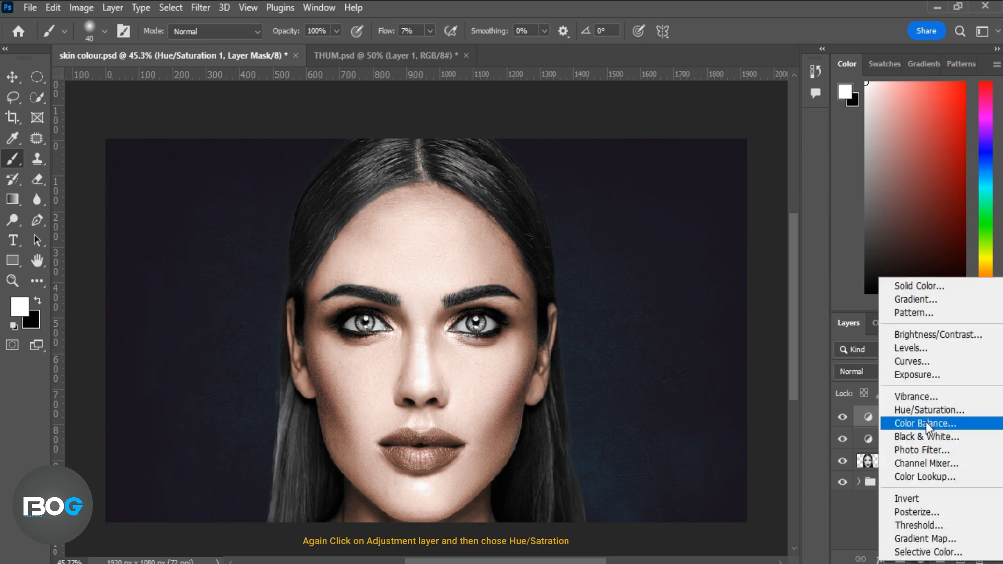
{"action": "left_click", "coordinate": [920, 409]}
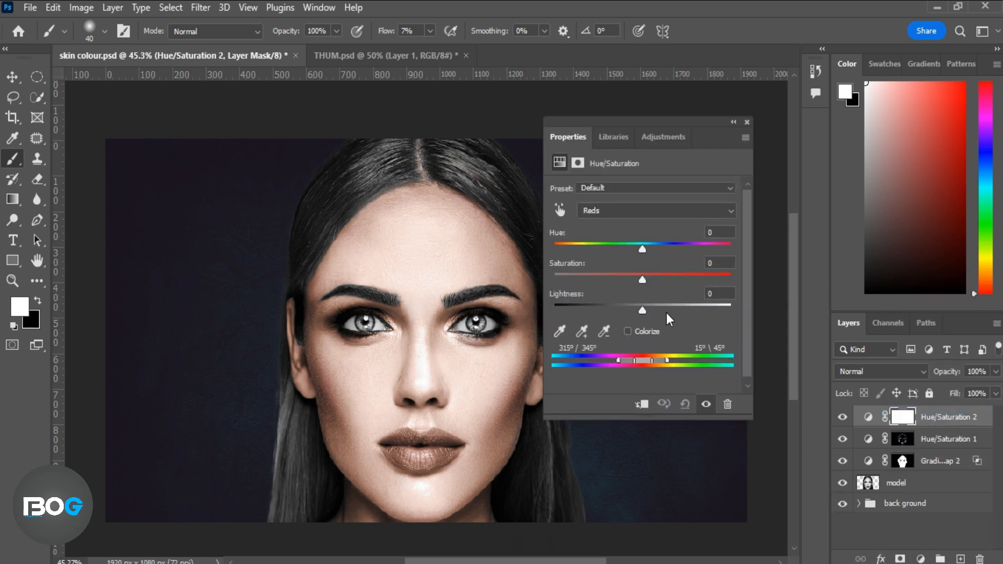
{"action": "left_click", "coordinate": [628, 331]}
Set the colorized Hue/Saturation 2 layer to hue 33, saturation 43 and lightness -38, and close its properties
{"action": "left_click_drag", "start_coordinate": [555, 249], "coordinate": [577, 269]}
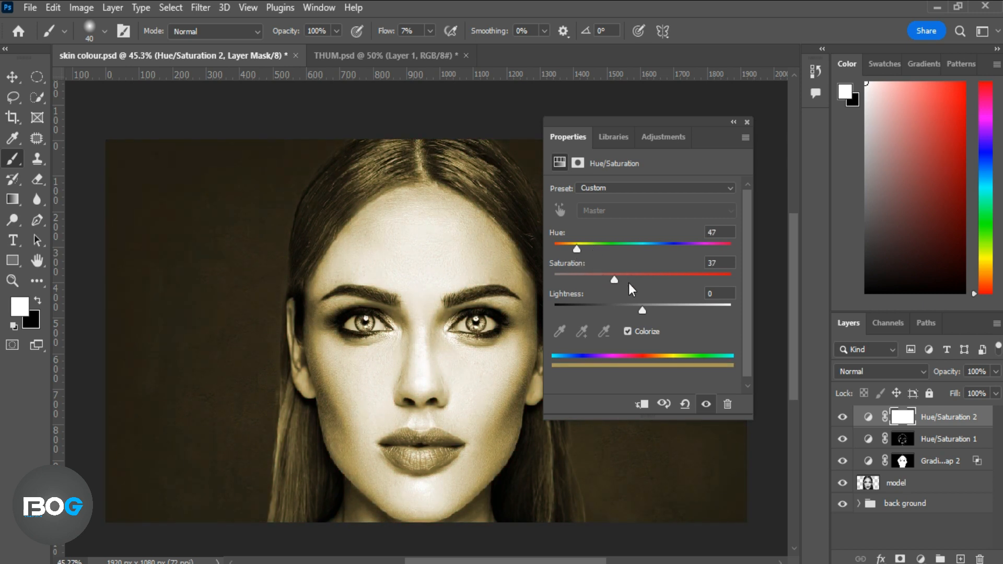
{"action": "left_click_drag", "start_coordinate": [634, 281], "coordinate": [609, 314]}
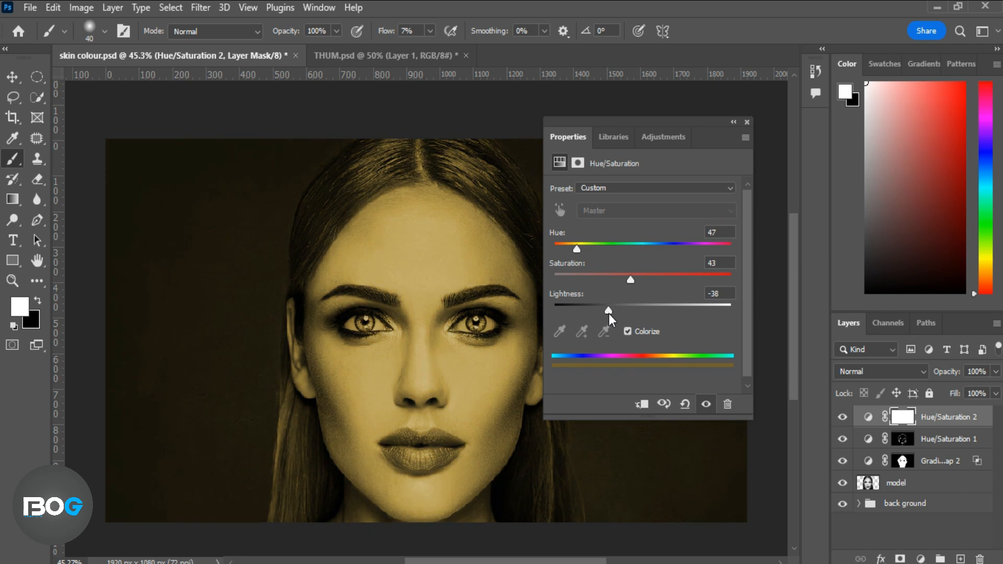
{"action": "left_click_drag", "start_coordinate": [577, 250], "coordinate": [570, 249]}
{"action": "scroll", "coordinate": [617, 319], "scroll_direction": "down", "scroll_amount": 1}
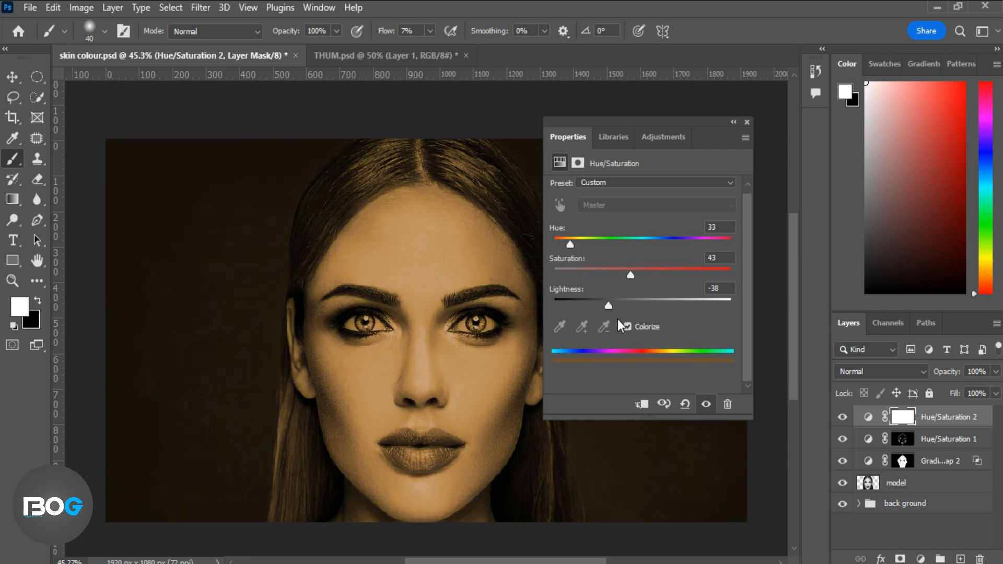
{"action": "left_click", "coordinate": [747, 121]}
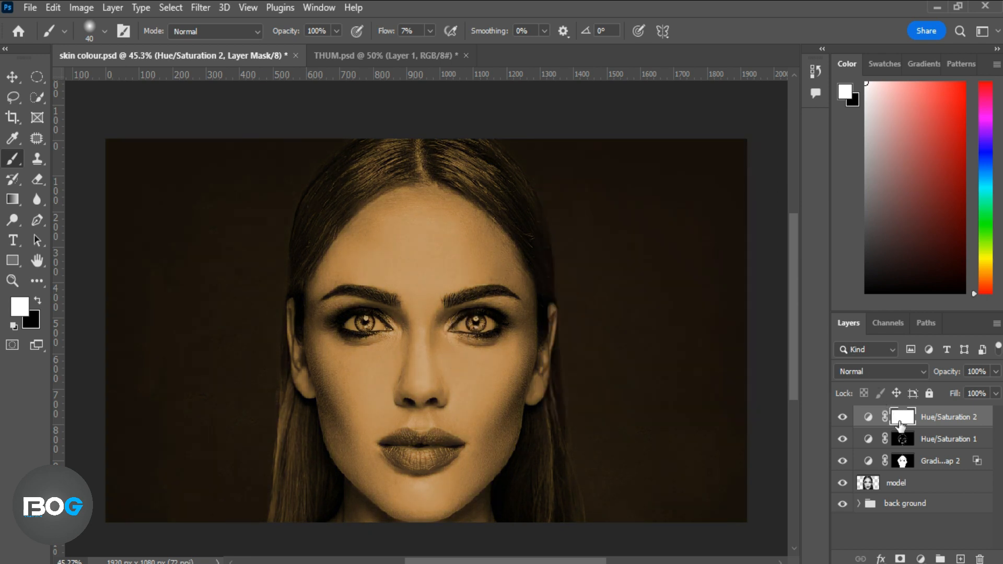
Invert the Hue/Saturation 2 mask and paint the brown tint over all the hair with a 100 px brush at 9% flow
{"action": "key", "text": "ctrl+i"}
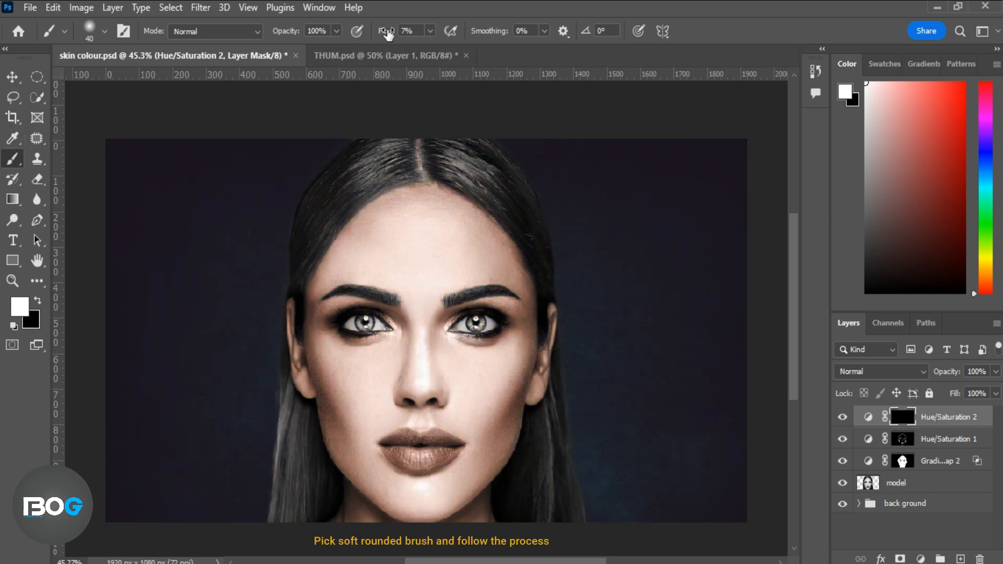
{"action": "left_click_drag", "start_coordinate": [387, 34], "coordinate": [391, 34]}
{"action": "key", "text": "bracketright"}
{"action": "key", "text": "bracketright"}
{"action": "key", "text": "bracketright"}
{"action": "key", "text": "bracketright"}
{"action": "key", "text": "bracketright"}
{"action": "key", "text": "bracketright"}
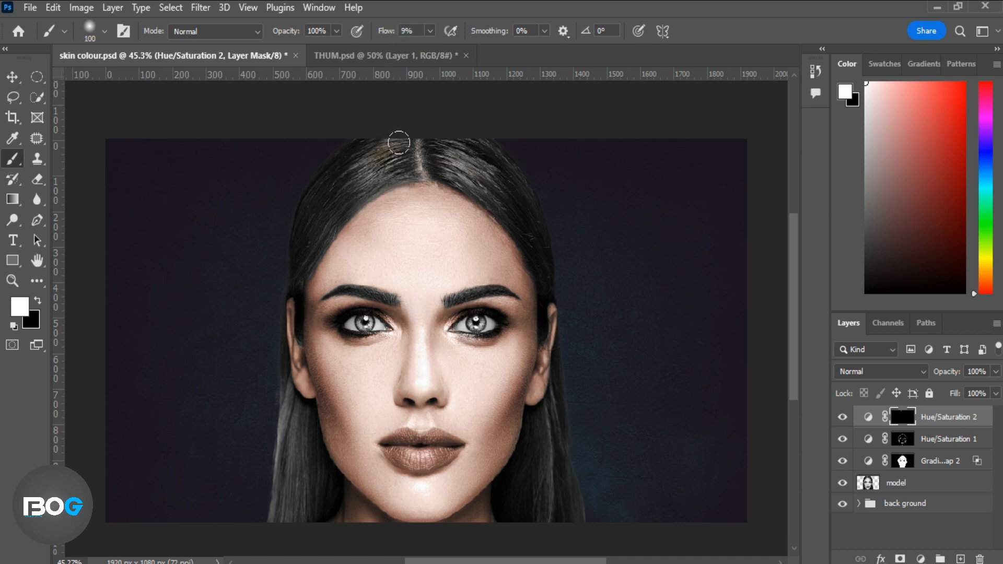
{"action": "left_click_drag", "start_coordinate": [403, 159], "coordinate": [361, 160]}
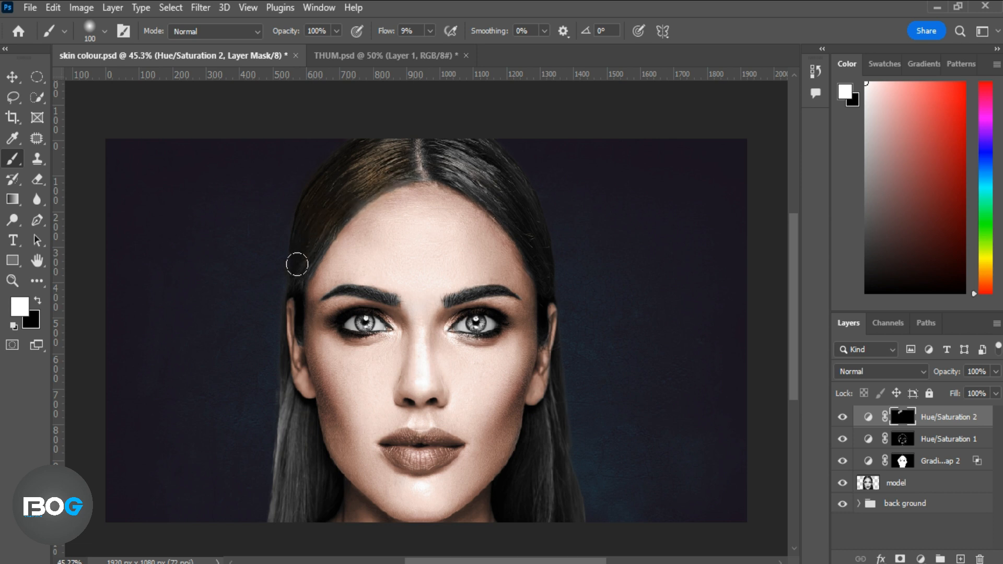
{"action": "left_click_drag", "start_coordinate": [481, 165], "coordinate": [450, 173]}
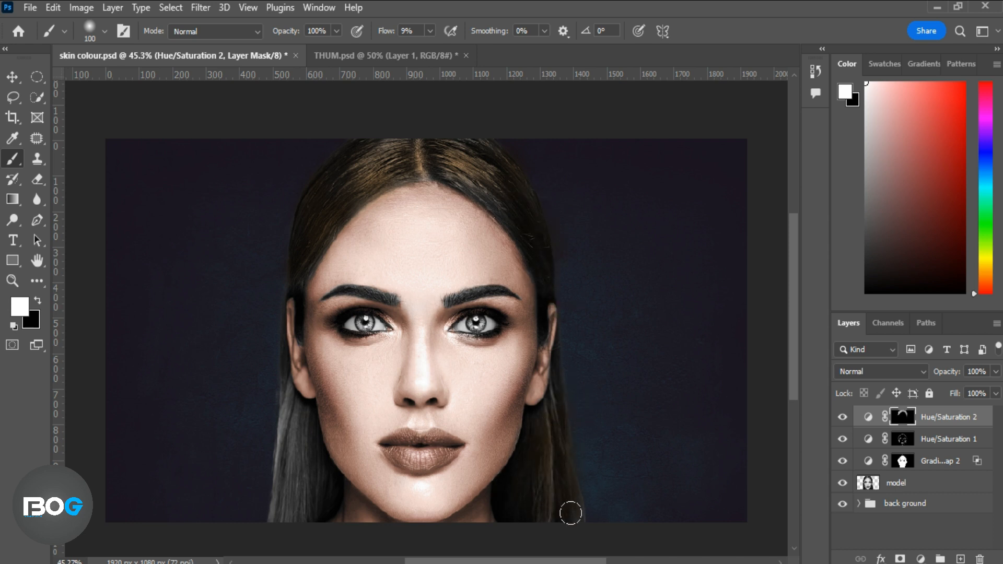
{"action": "mouse_move", "coordinate": [325, 460]}
{"action": "left_mouse_down"}
{"action": "mouse_move", "coordinate": [284, 450]}
{"action": "mouse_move", "coordinate": [272, 399]}
{"action": "left_mouse_up"}
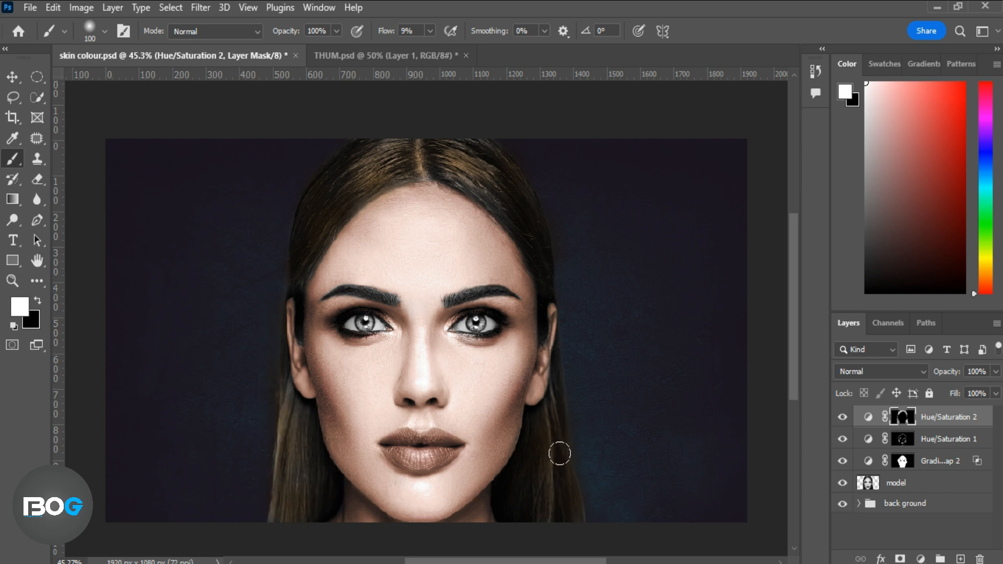
Reduce the brush size and retune Hue/Saturation 2 to hue 23, saturation 46 and lightness -42, closing its properties
{"action": "key", "text": "bracketleft"}
{"action": "key", "text": "bracketleft"}
{"action": "key", "text": "bracketleft"}
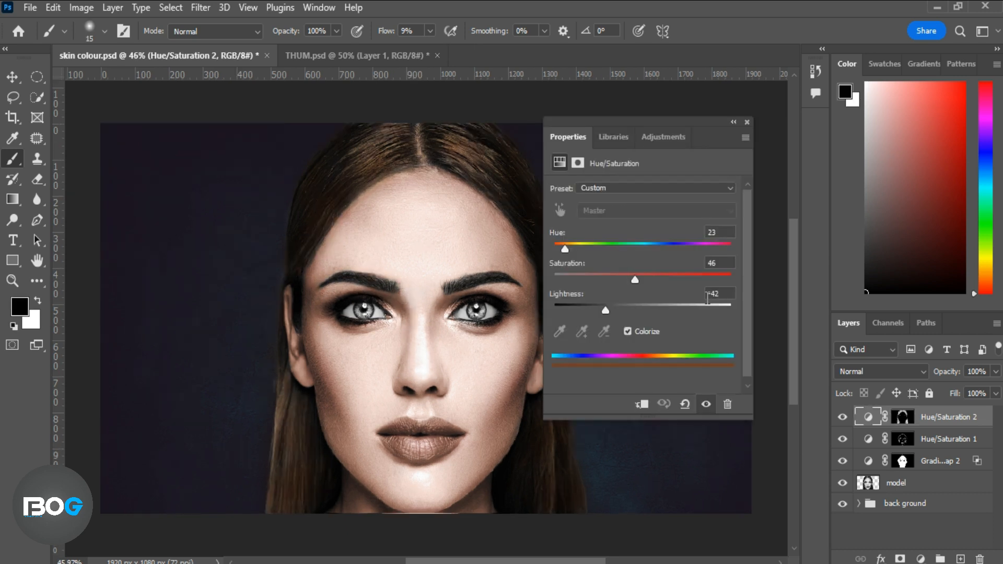
{"action": "left_click", "coordinate": [748, 122]}
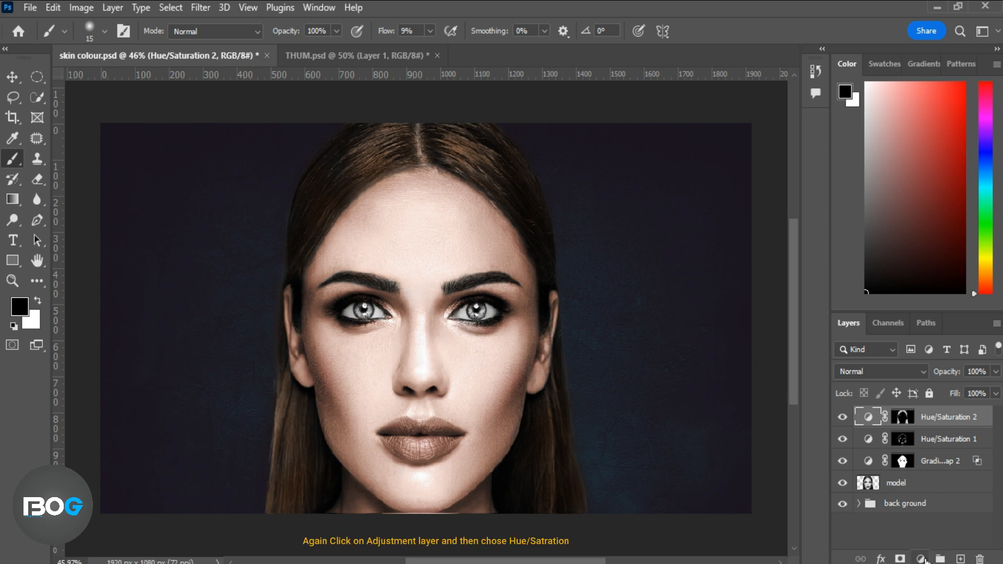
Add a third Hue/Saturation adjustment layer and colorize it in a strong, slightly darkened red
{"action": "left_click", "coordinate": [922, 558]}
{"action": "left_click", "coordinate": [920, 405]}
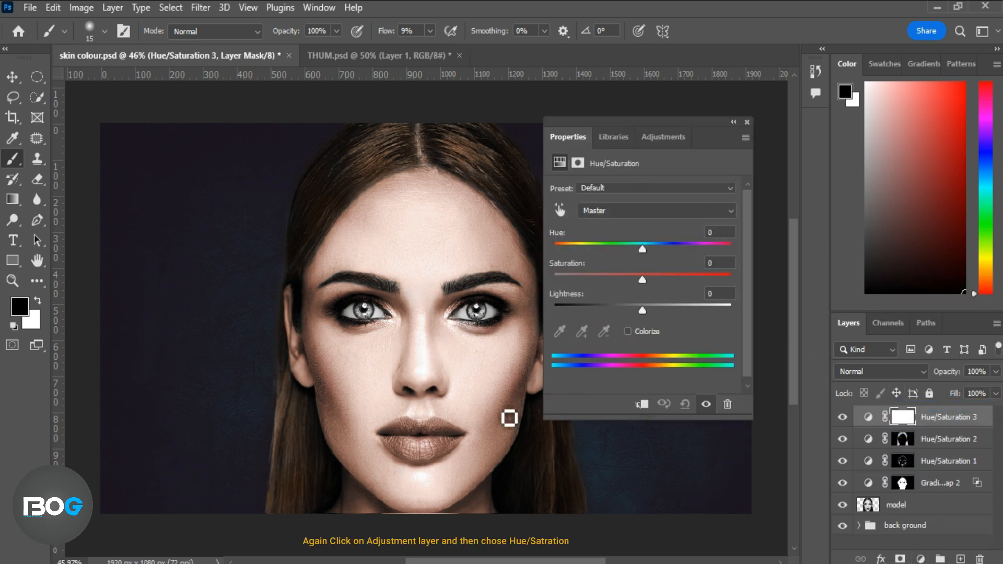
{"action": "left_click", "coordinate": [627, 331]}
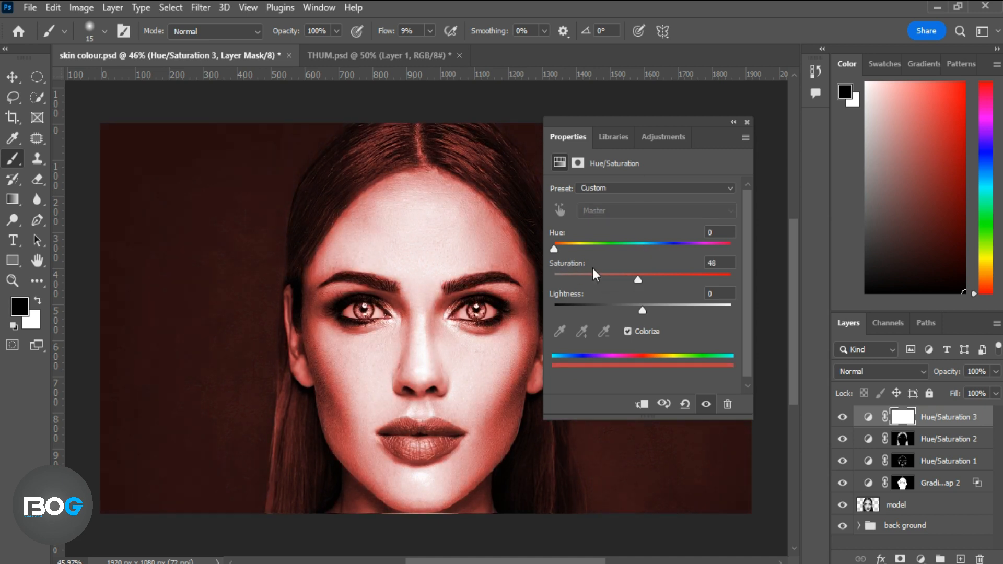
{"action": "left_click_drag", "start_coordinate": [555, 250], "coordinate": [558, 250]}
{"action": "left_click_drag", "start_coordinate": [643, 281], "coordinate": [634, 312]}
{"action": "left_click", "coordinate": [747, 122]}
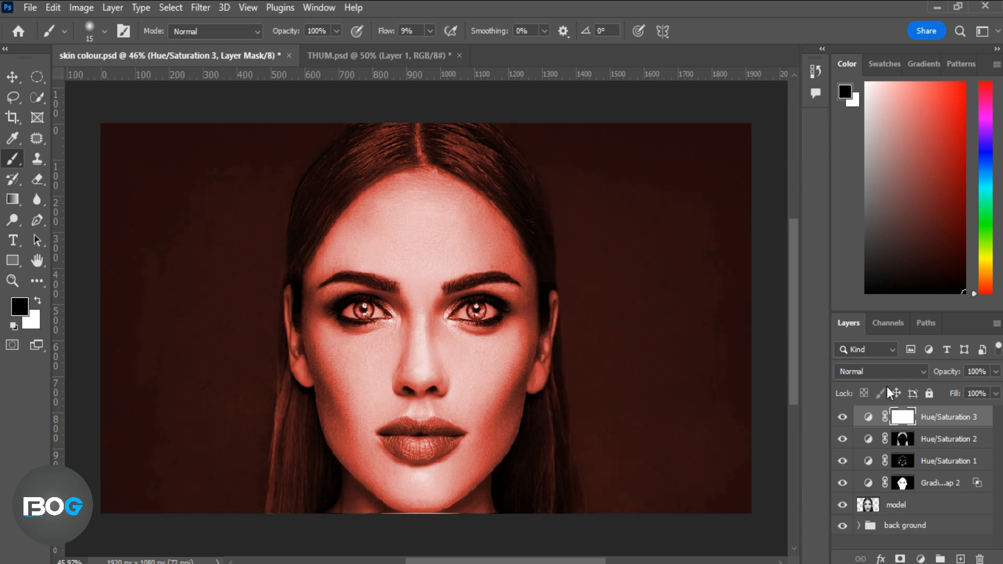
Paint the Hue/Saturation 3 red over the lips through an inverted mask with a small low-flow brush, and slightly reduce the layer's opacity
{"action": "key", "text": "ctrl+i"}
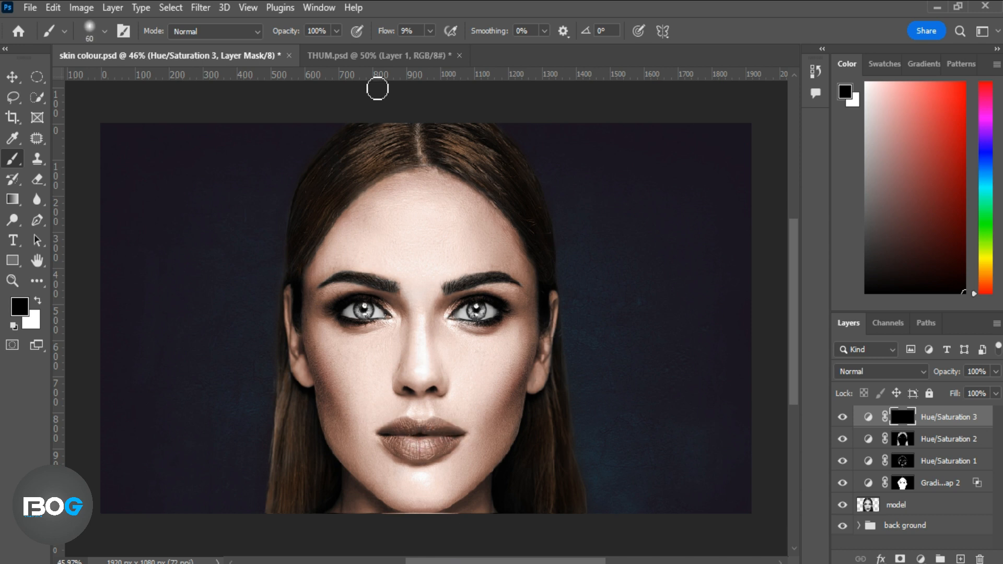
{"action": "left_click_drag", "start_coordinate": [385, 31], "coordinate": [407, 31]}
{"action": "key", "text": "x"}
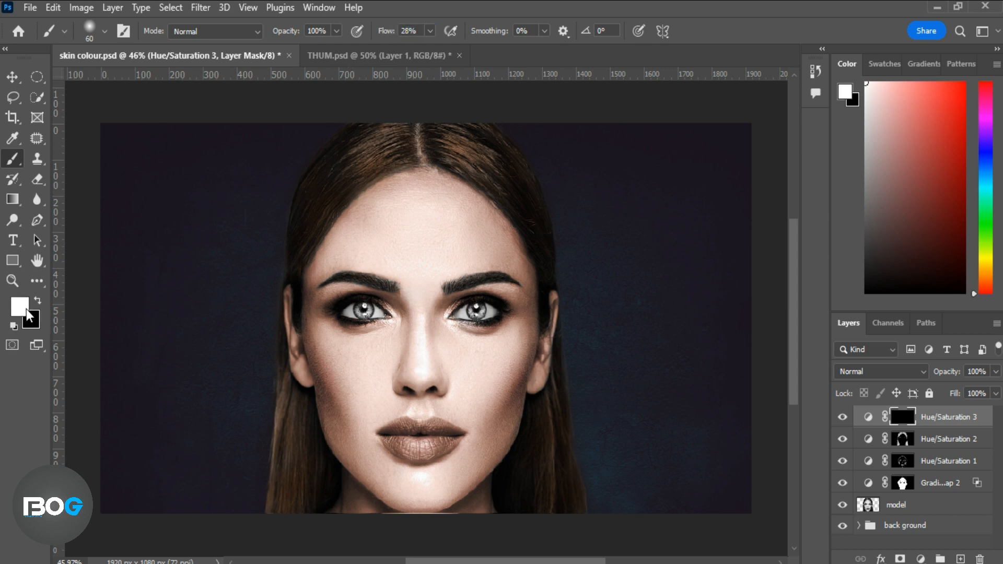
{"action": "key", "text": "bracketleft"}
{"action": "key", "text": "bracketleft"}
{"action": "left_click_drag", "start_coordinate": [387, 33], "coordinate": [377, 34]}
{"action": "mouse_move", "coordinate": [439, 434]}
{"action": "left_mouse_down"}
{"action": "mouse_move", "coordinate": [450, 443]}
{"action": "mouse_move", "coordinate": [417, 451]}
{"action": "mouse_move", "coordinate": [444, 451]}
{"action": "mouse_move", "coordinate": [418, 458]}
{"action": "mouse_move", "coordinate": [416, 435]}
{"action": "left_mouse_up"}
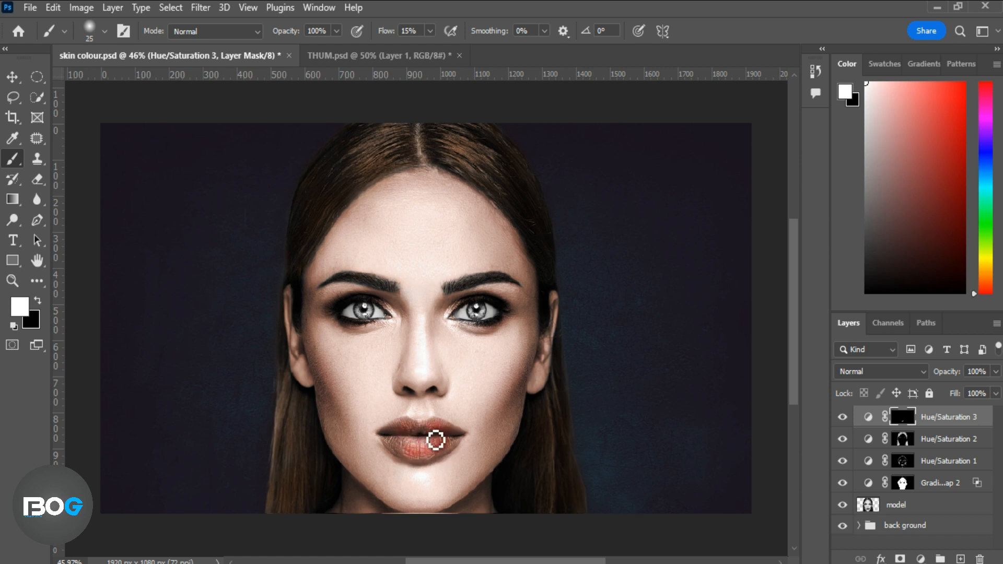
{"action": "mouse_move", "coordinate": [442, 429]}
{"action": "left_mouse_down"}
{"action": "mouse_move", "coordinate": [471, 441]}
{"action": "mouse_move", "coordinate": [439, 429]}
{"action": "mouse_move", "coordinate": [398, 439]}
{"action": "mouse_move", "coordinate": [408, 426]}
{"action": "mouse_move", "coordinate": [391, 443]}
{"action": "mouse_move", "coordinate": [469, 448]}
{"action": "mouse_move", "coordinate": [428, 469]}
{"action": "mouse_move", "coordinate": [464, 448]}
{"action": "mouse_move", "coordinate": [414, 463]}
{"action": "mouse_move", "coordinate": [395, 440]}
{"action": "mouse_move", "coordinate": [400, 461]}
{"action": "mouse_move", "coordinate": [455, 460]}
{"action": "mouse_move", "coordinate": [392, 447]}
{"action": "mouse_move", "coordinate": [431, 445]}
{"action": "mouse_move", "coordinate": [405, 442]}
{"action": "mouse_move", "coordinate": [451, 437]}
{"action": "left_mouse_up"}
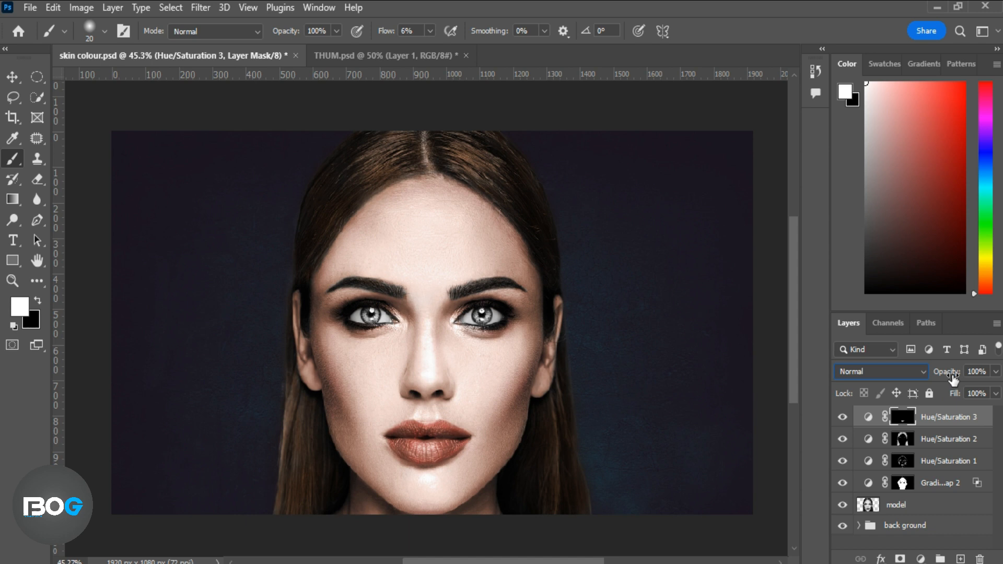
{"action": "left_click_drag", "start_coordinate": [951, 376], "coordinate": [946, 381]}
Add a fourth Hue/Saturation adjustment layer colorized with hue 18, a higher saturation and a lower lightness
{"action": "left_click", "coordinate": [921, 558]}
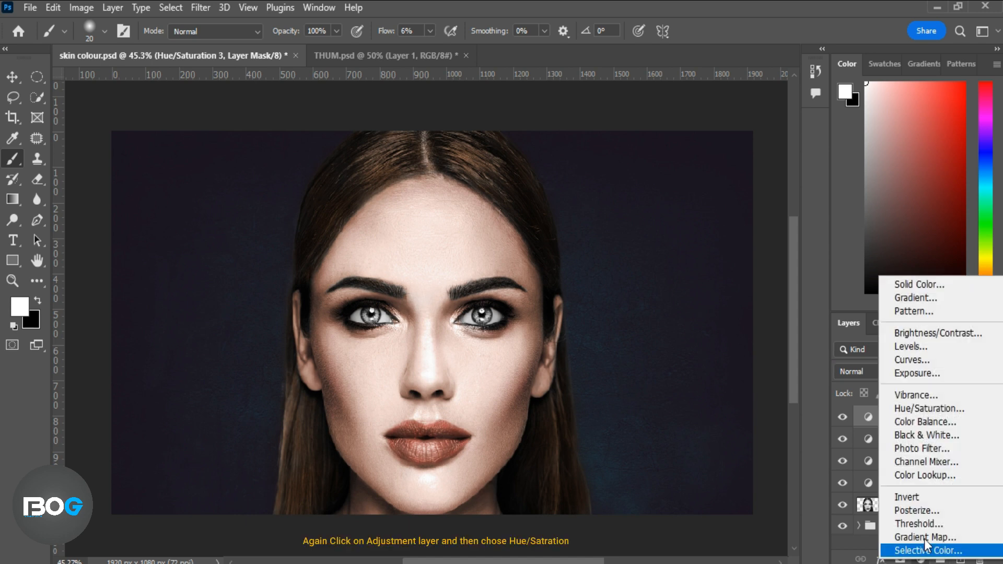
{"action": "left_click", "coordinate": [924, 410]}
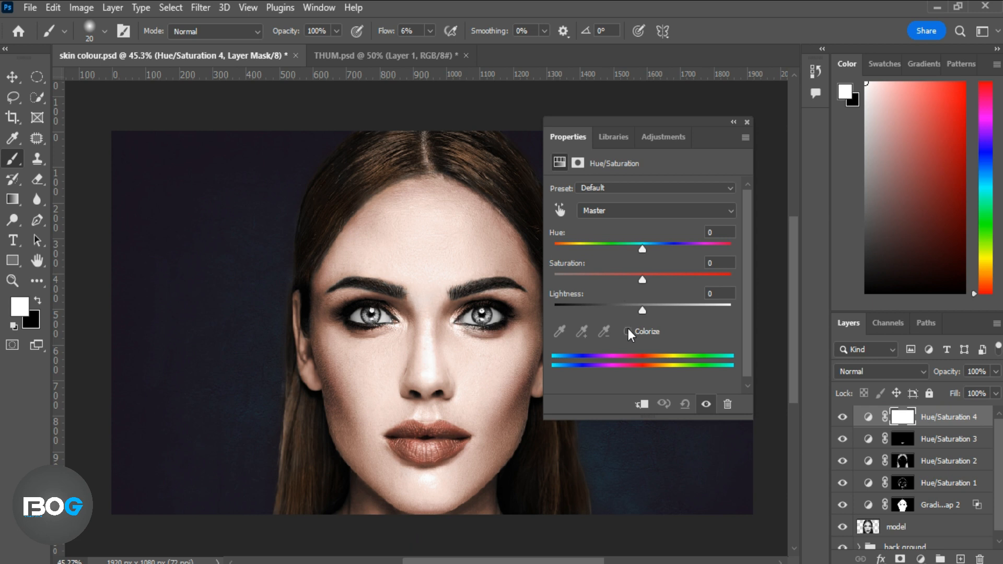
{"action": "left_click", "coordinate": [627, 330]}
{"action": "left_click_drag", "start_coordinate": [557, 251], "coordinate": [563, 254]}
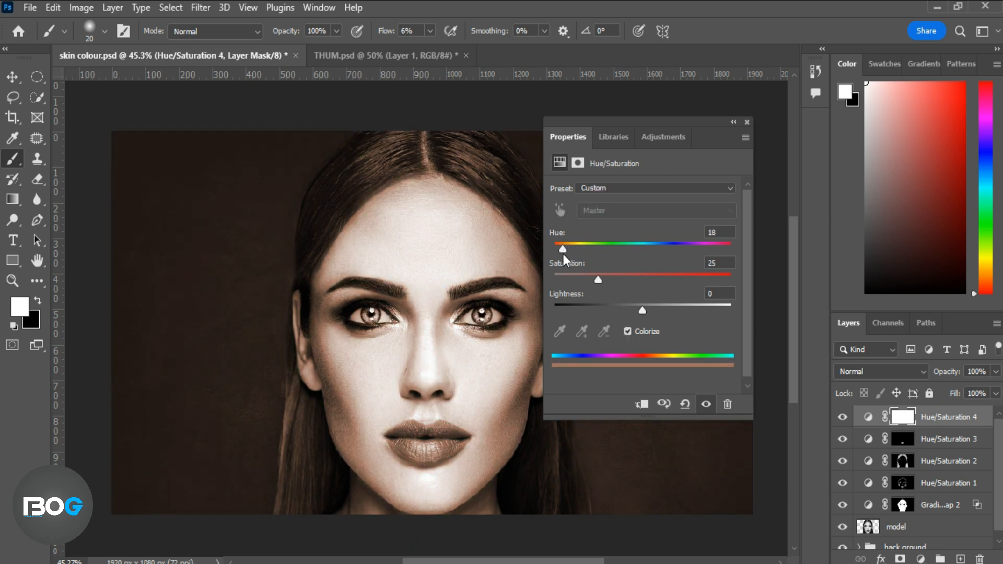
{"action": "left_click_drag", "start_coordinate": [601, 281], "coordinate": [624, 308]}
{"action": "left_click", "coordinate": [747, 122]}
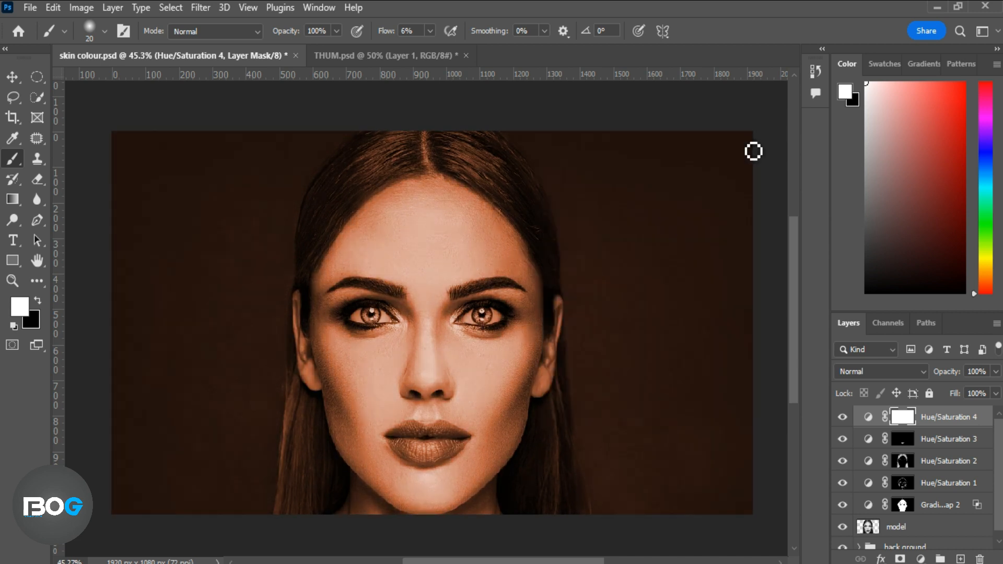
Invert the Hue/Saturation 4 mask and paint the brown tint onto both irises with a 30 to 20 px brush at 6% flow
{"action": "key", "text": "ctrl+i"}
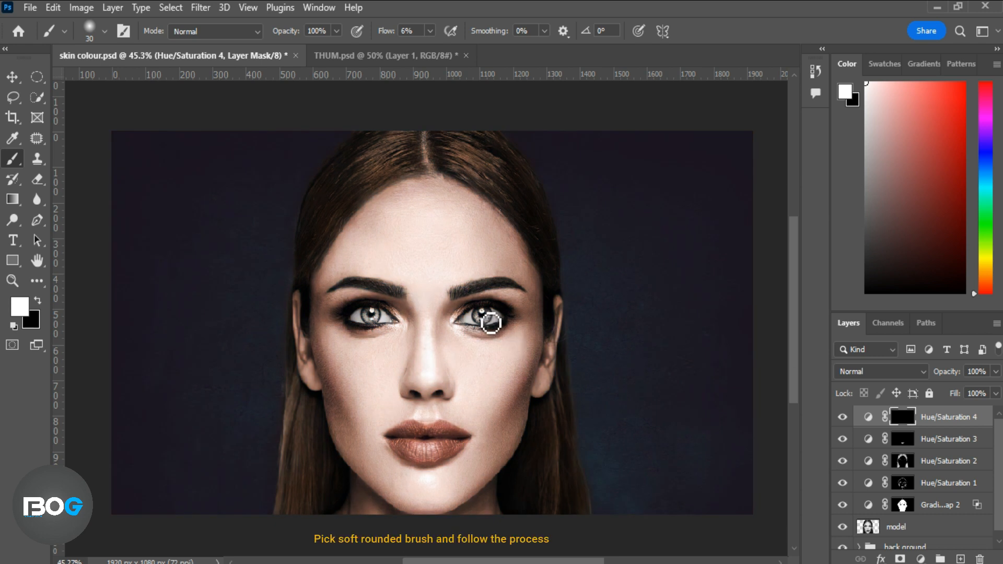
{"action": "scroll", "coordinate": [491, 325], "scroll_direction": "up", "scroll_amount": 3}
{"action": "left_click_drag", "start_coordinate": [488, 322], "coordinate": [484, 328]}
{"action": "left_click_drag", "start_coordinate": [326, 320], "coordinate": [326, 324]}
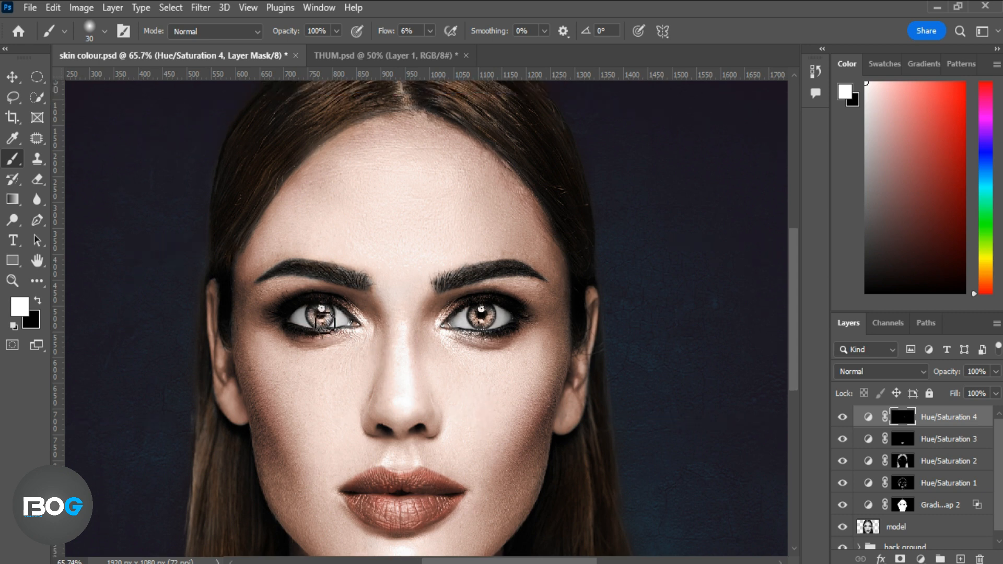
{"action": "key", "text": "bracketleft"}
{"action": "scroll", "coordinate": [489, 329], "scroll_direction": "up", "scroll_amount": 1}
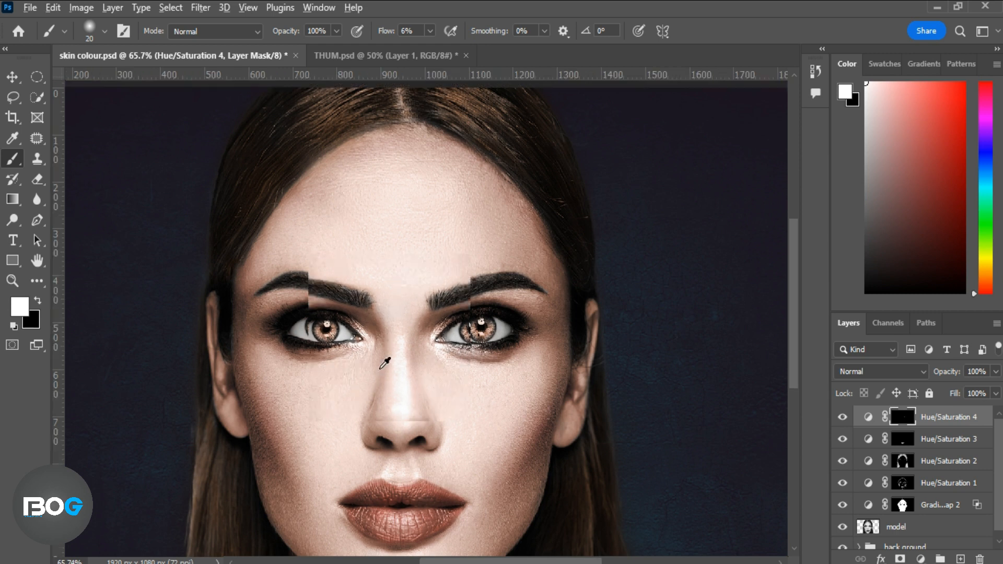
Set the opacity of the Hue/Saturation 4 layer to 90%
{"action": "scroll", "coordinate": [394, 418], "scroll_direction": "down", "scroll_amount": 4}
{"action": "scroll", "coordinate": [396, 424], "scroll_direction": "up", "scroll_amount": 1}
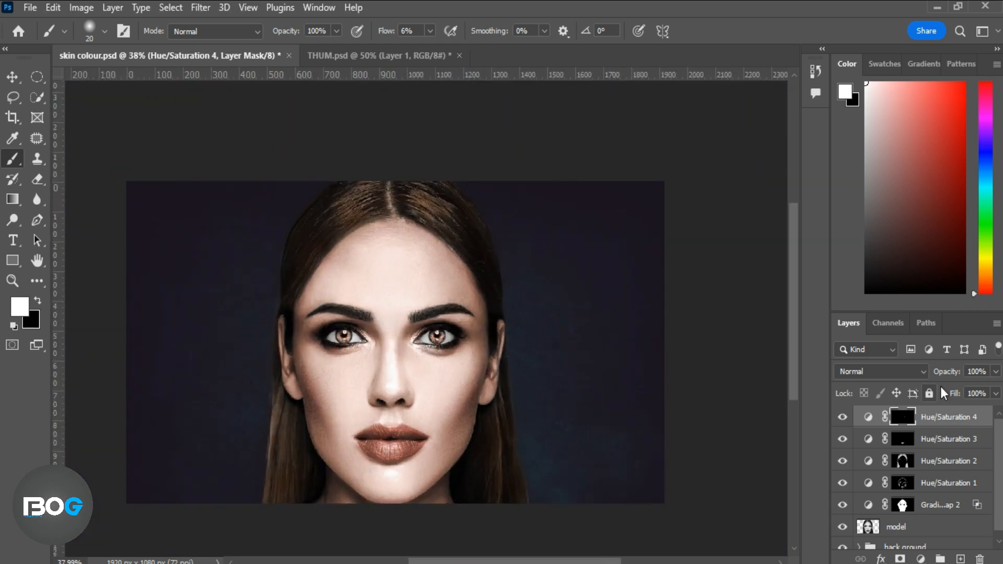
{"action": "scroll", "coordinate": [303, 396], "scroll_direction": "down", "scroll_amount": 1}
{"action": "scroll", "coordinate": [303, 396], "scroll_direction": "up", "scroll_amount": 1}
{"action": "left_click_drag", "start_coordinate": [947, 378], "coordinate": [944, 377]}
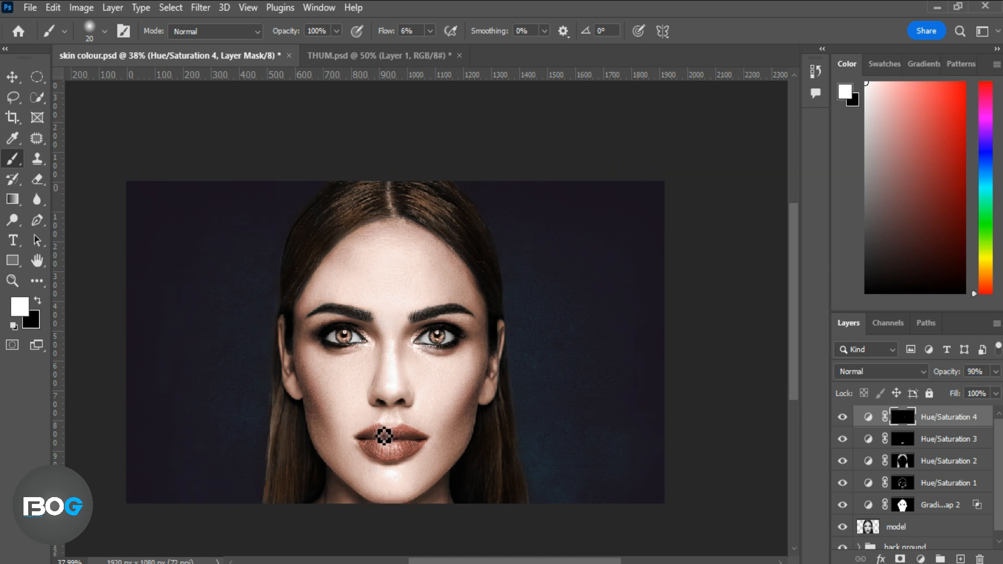